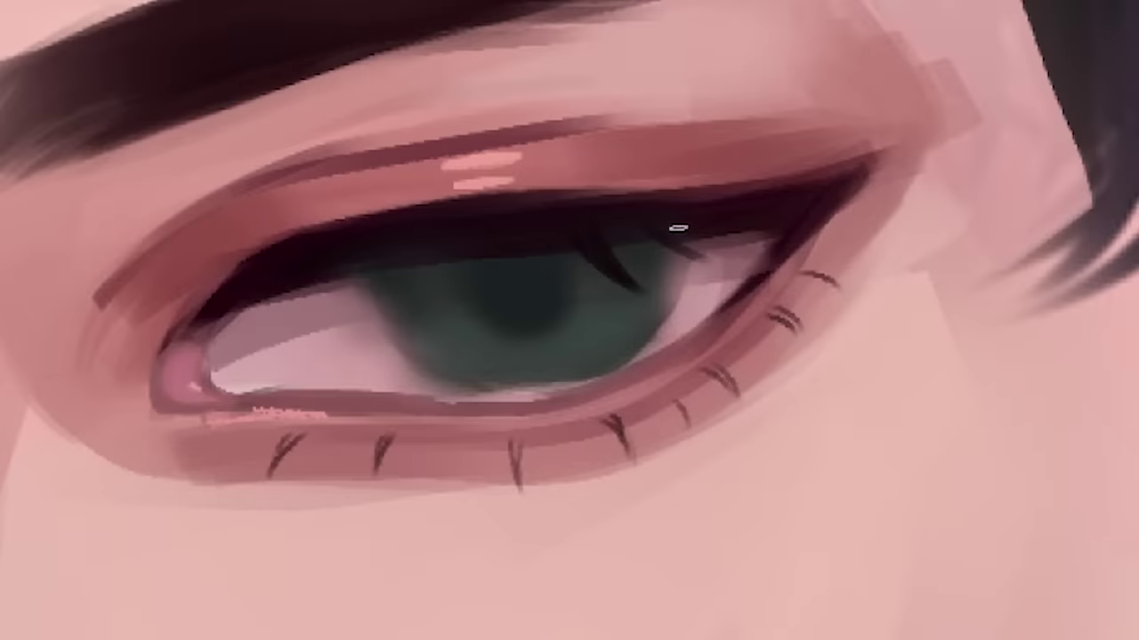
# Step: Paint curved dark upper lashes along the near eye and softly shade the far eye's green iris
pyautogui.moveTo(633, 303); pyautogui.dragTo(621, 295)
pyautogui.moveTo(659, 214)
pyautogui.mouseDown()
pyautogui.moveTo(743, 271)
pyautogui.moveTo(800, 190)
pyautogui.moveTo(726, 252)
pyautogui.mouseUp()
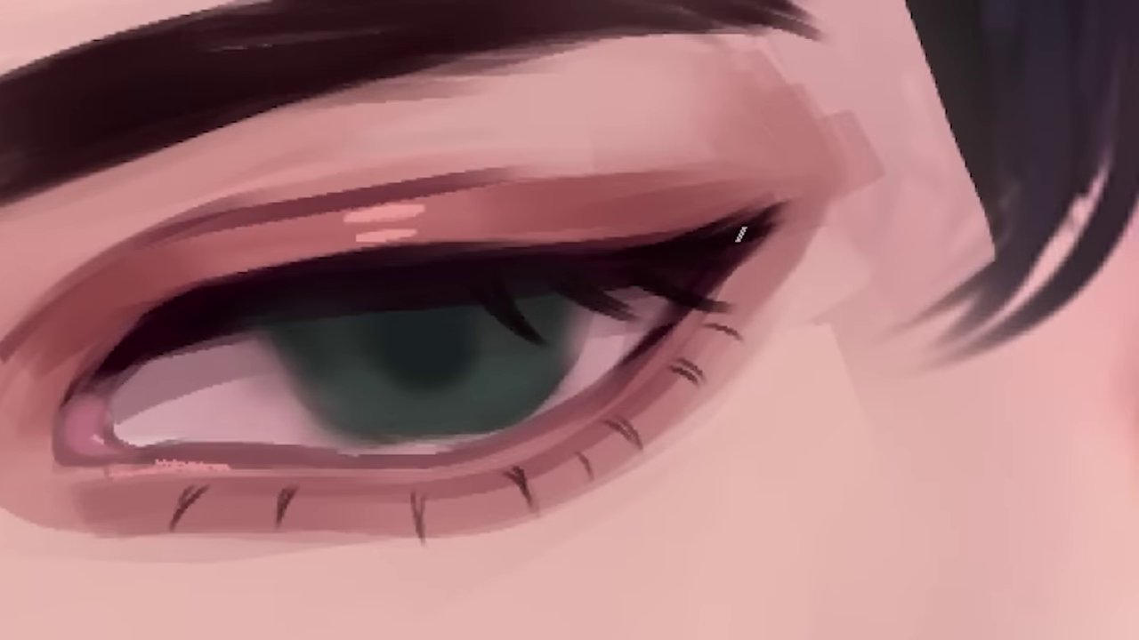
pyautogui.moveTo(354, 294); pyautogui.dragTo(249, 356)
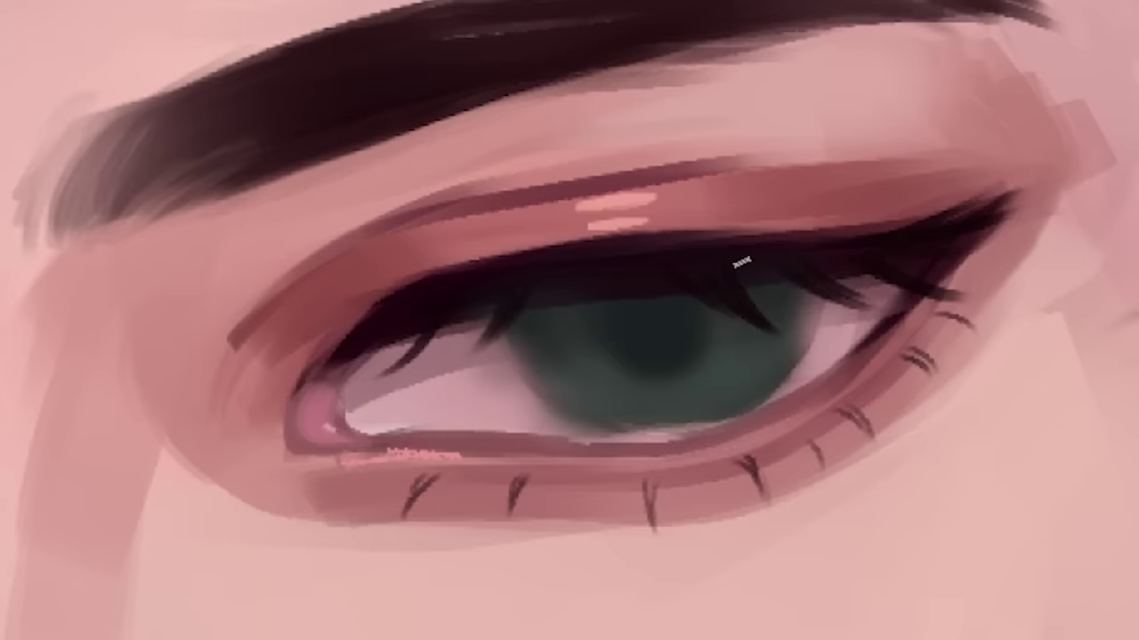
pyautogui.hotkey('ctrl', 'z')
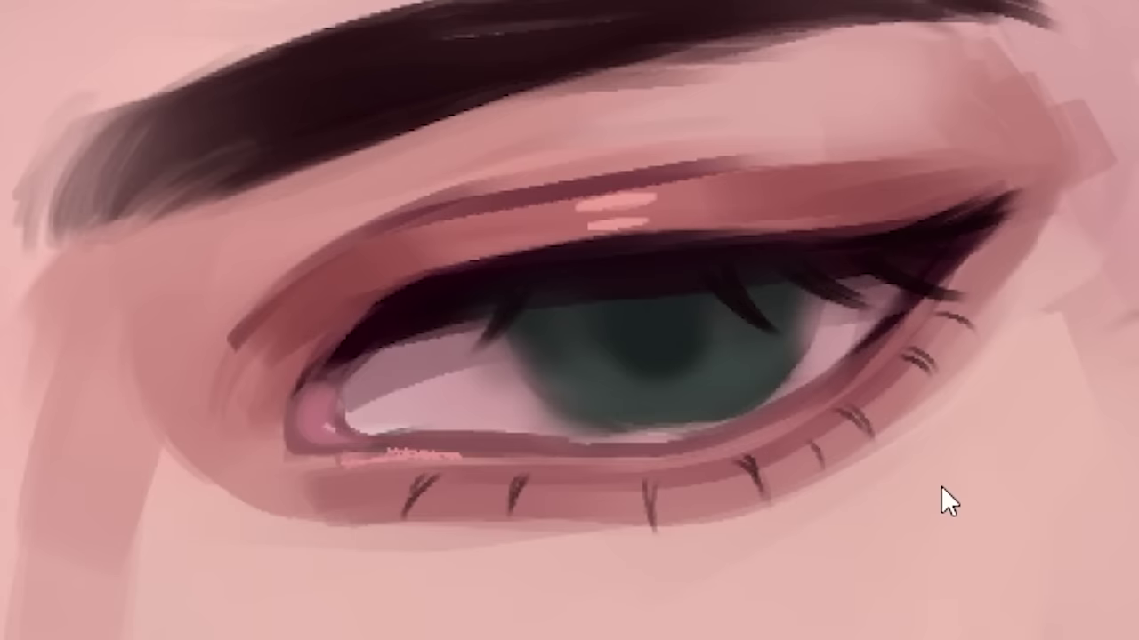
pyautogui.moveTo(504, 322); pyautogui.dragTo(470, 354)
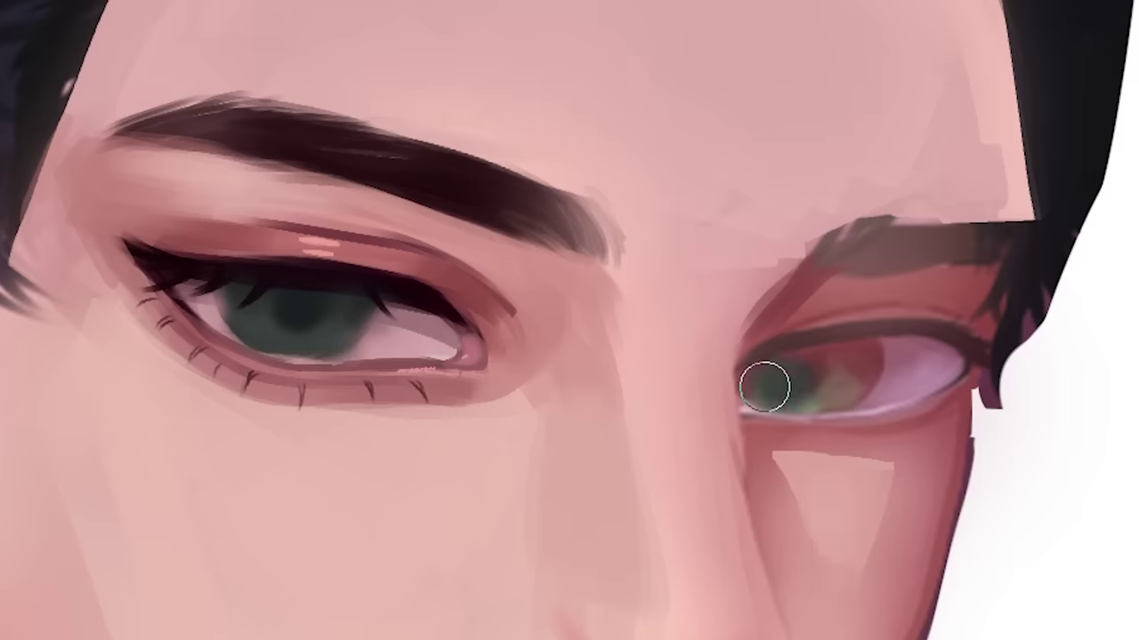
pyautogui.moveTo(762, 386)
pyautogui.mouseDown()
pyautogui.moveTo(819, 382)
pyautogui.moveTo(844, 360)
pyautogui.mouseUp()
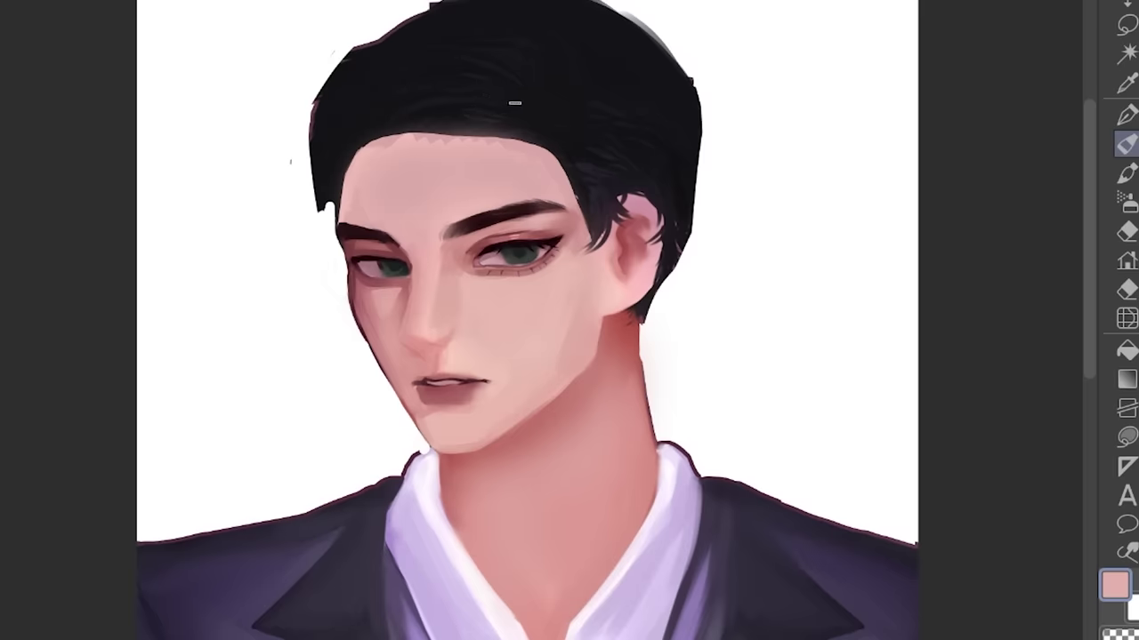
# Step: Define the underside of the nose and the jawline from ear to chin with thin dark strokes
pyautogui.scroll(5, 514, 104)
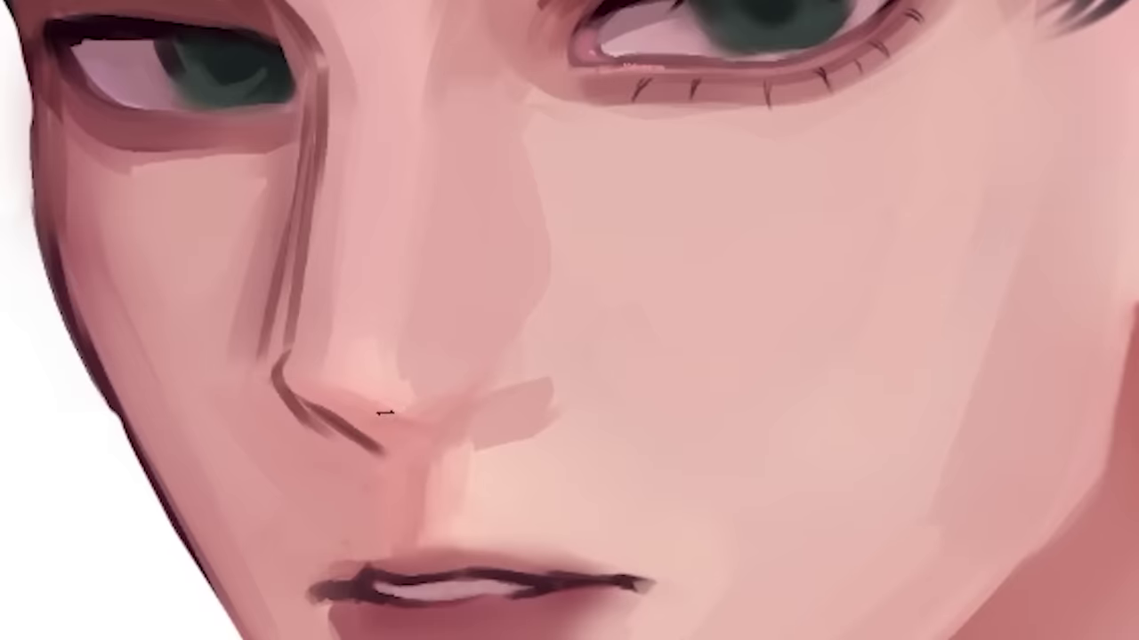
pyautogui.moveTo(399, 415); pyautogui.dragTo(495, 414)
pyautogui.hotkey('ctrl', '-')
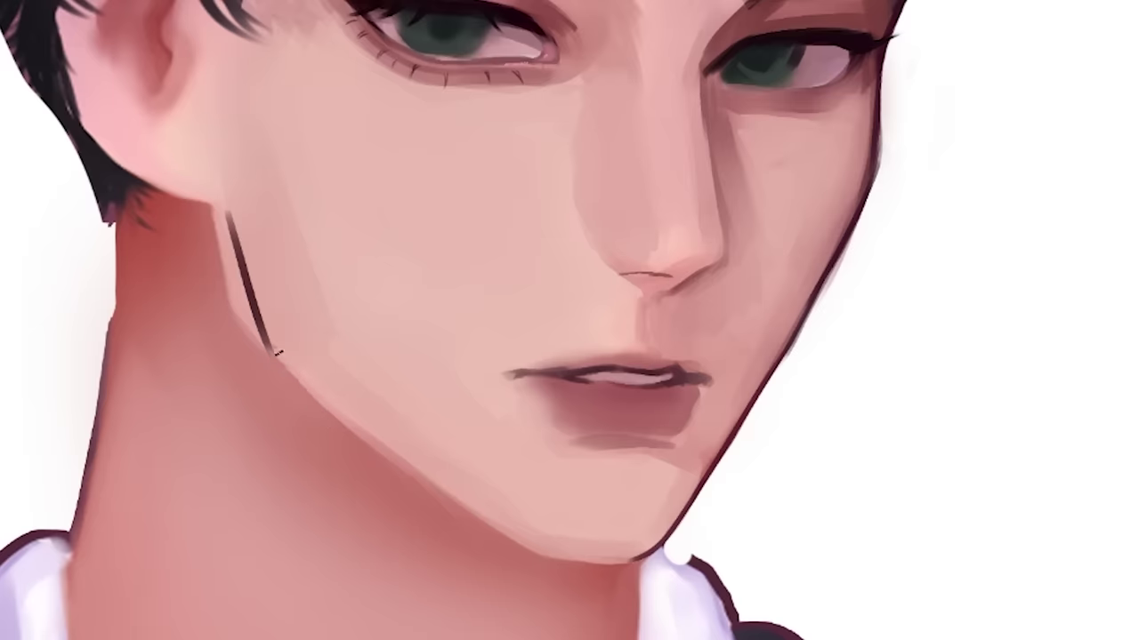
pyautogui.moveTo(274, 354); pyautogui.dragTo(489, 529)
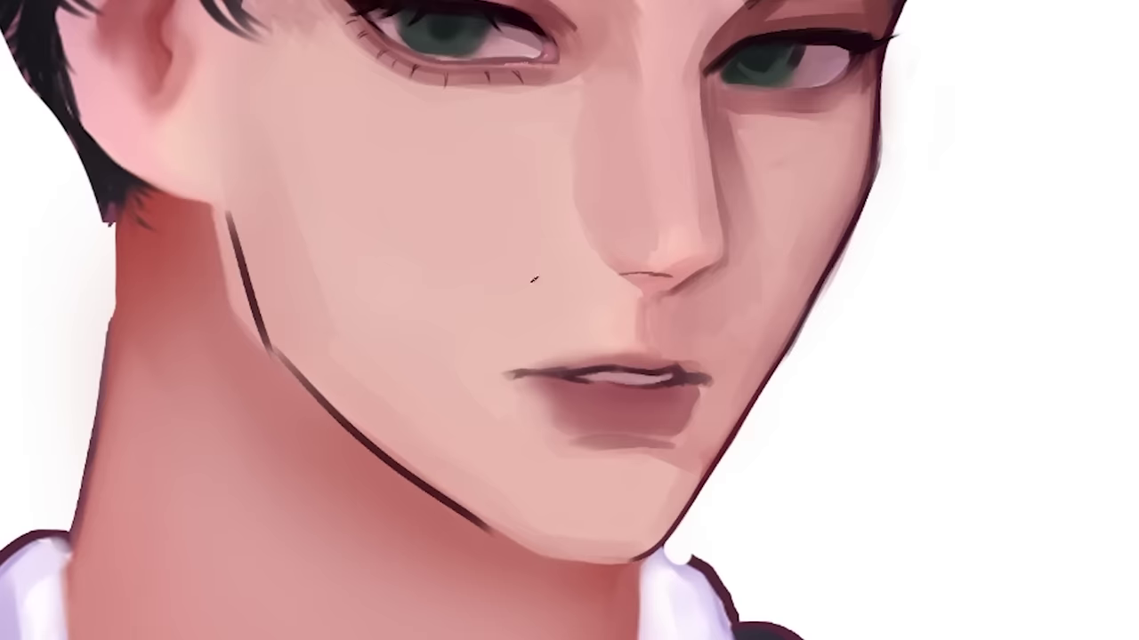
pyautogui.press('h')
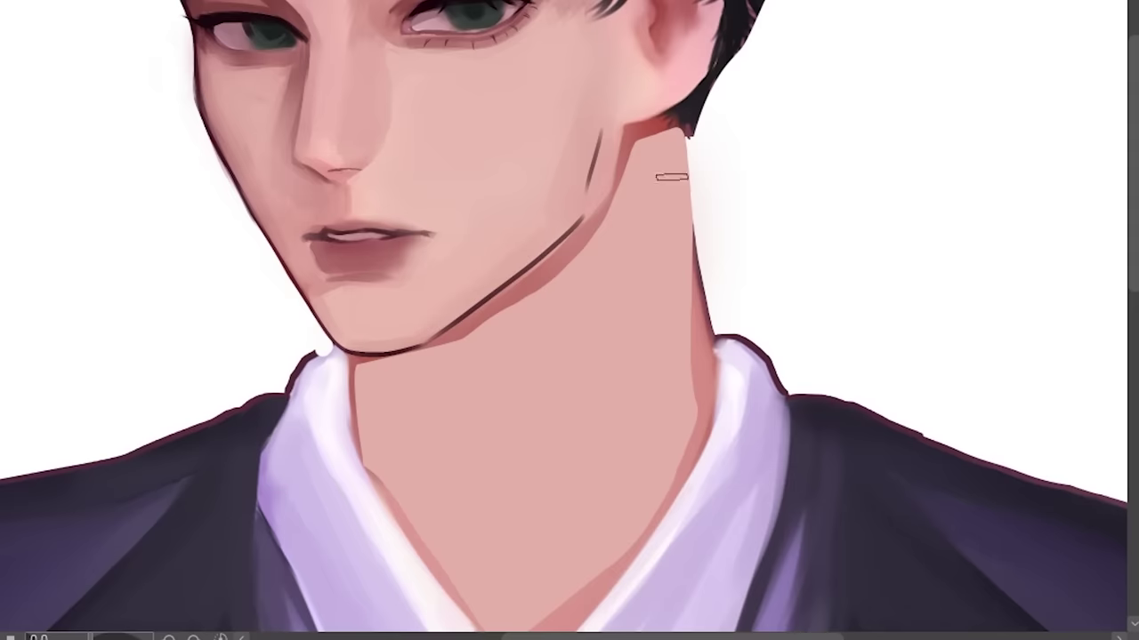
# Step: Repaint the neck in light pink skin tone and block in broad, darker shadow planes, softened with the airbrush
pyautogui.moveTo(668, 145)
pyautogui.mouseDown()
pyautogui.moveTo(701, 338)
pyautogui.moveTo(661, 317)
pyautogui.moveTo(666, 386)
pyautogui.moveTo(611, 478)
pyautogui.mouseUp()
pyautogui.moveTo(361, 369)
pyautogui.mouseDown()
pyautogui.moveTo(399, 518)
pyautogui.moveTo(424, 480)
pyautogui.mouseUp()
pyautogui.moveTo(440, 378); pyautogui.dragTo(471, 559)
pyautogui.scroll(-3, 577, 440)
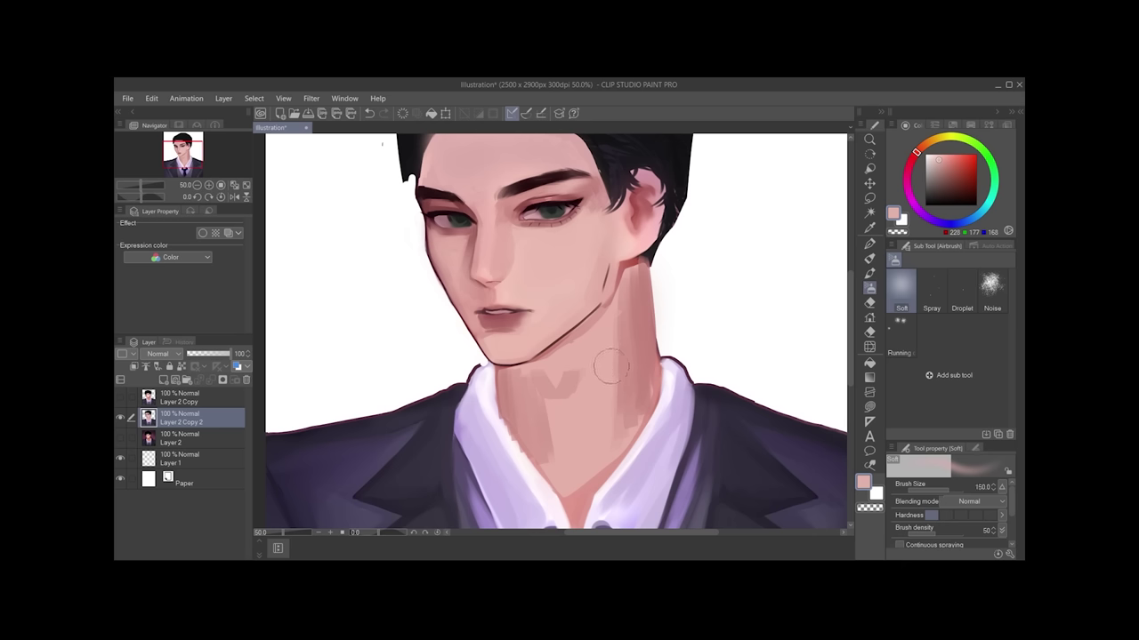
pyautogui.moveTo(607, 317); pyautogui.dragTo(579, 421)
# Step: Paint darker skin-toned shadows on the neck beneath the chin, along the neck muscle and beside the collar
pyautogui.moveTo(355, 226); pyautogui.dragTo(404, 320)
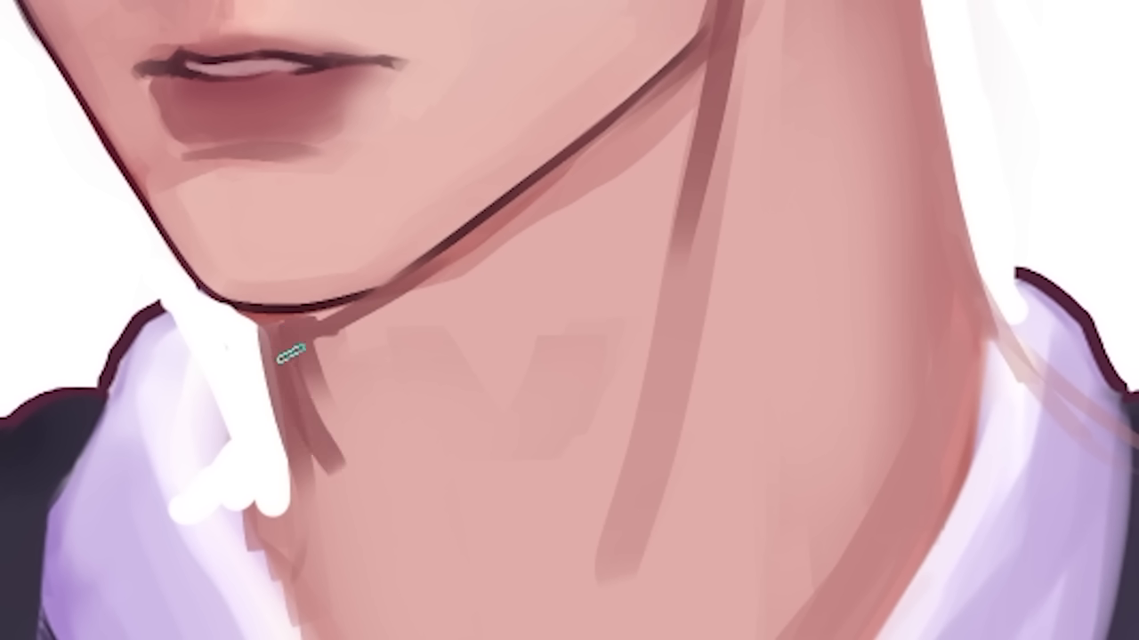
pyautogui.moveTo(418, 587); pyautogui.dragTo(435, 636)
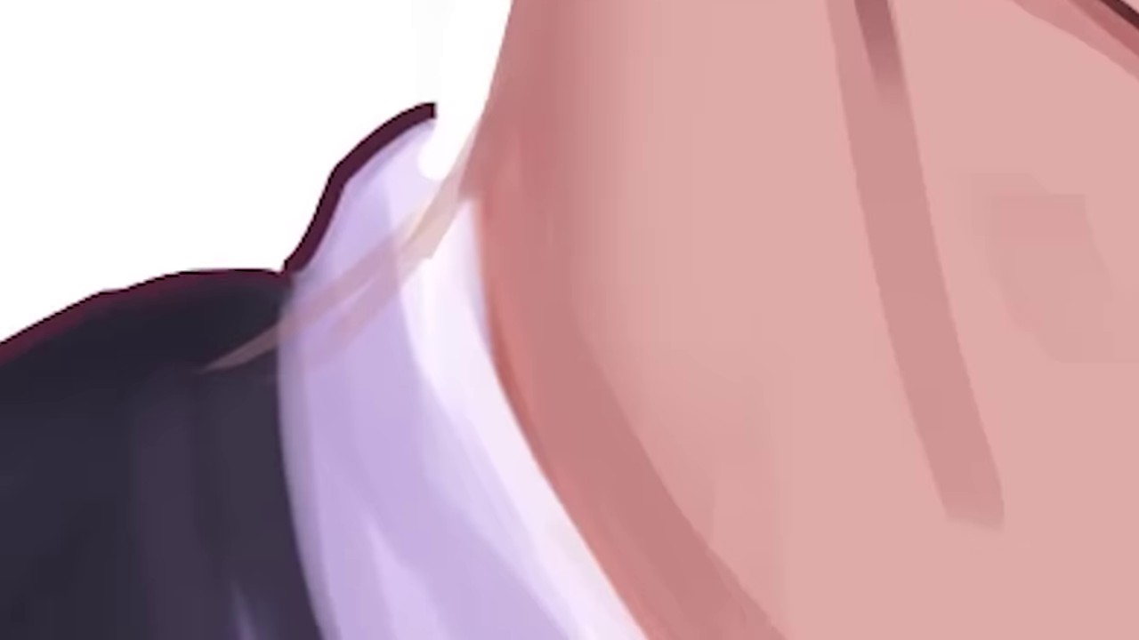
pyautogui.moveTo(498, 605); pyautogui.dragTo(422, 505)
pyautogui.moveTo(391, 405); pyautogui.dragTo(439, 460)
pyautogui.moveTo(660, 148); pyautogui.dragTo(638, 366)
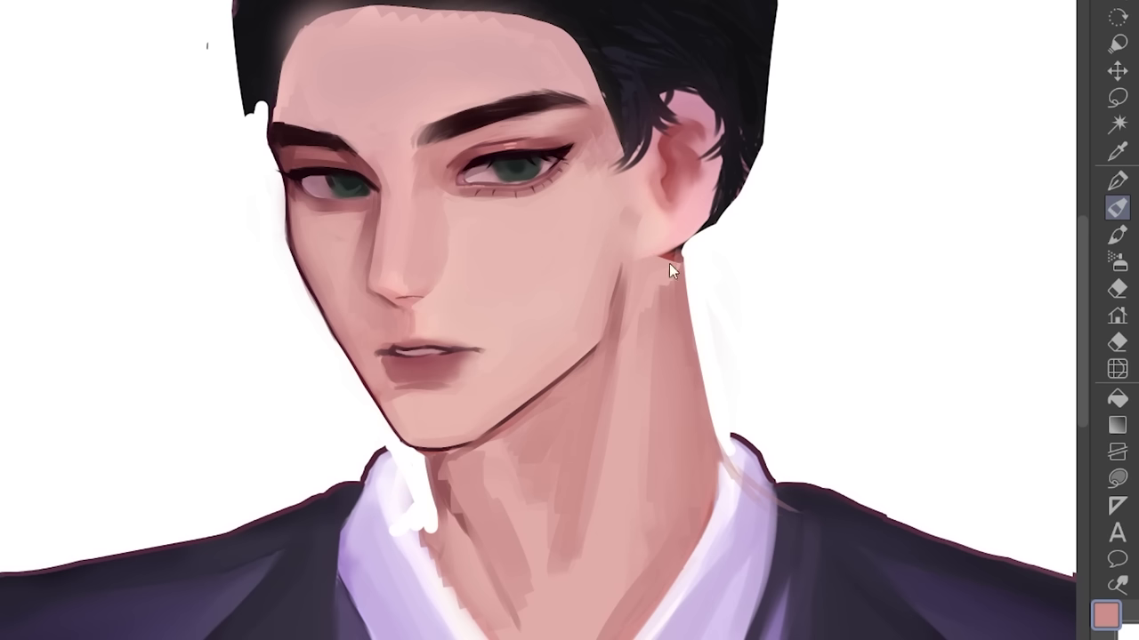
pyautogui.press('h')
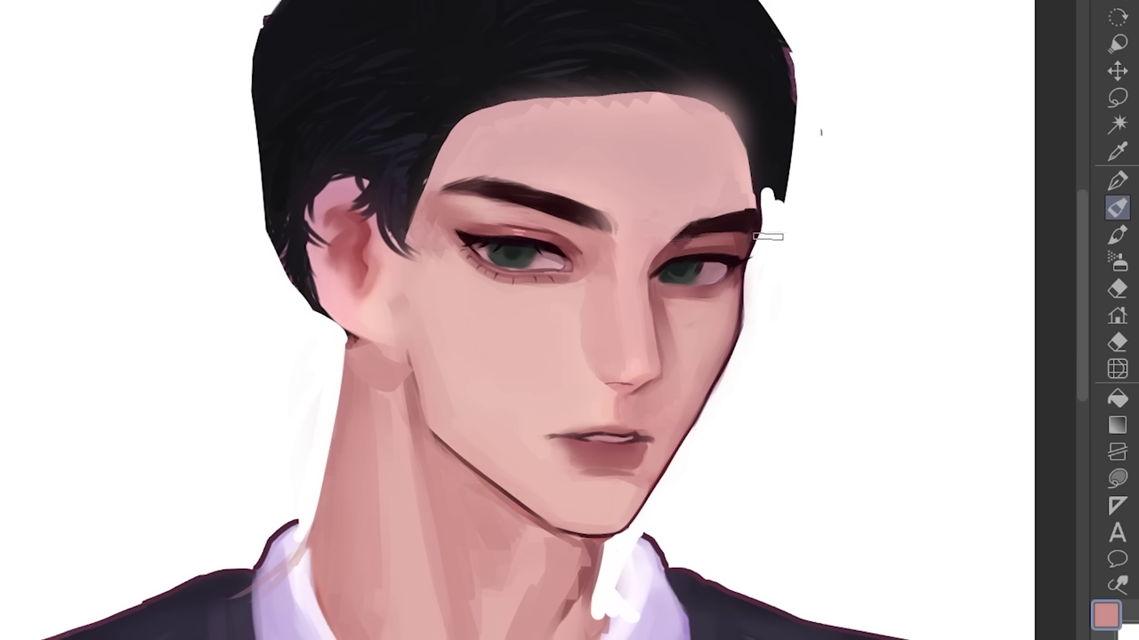
# Step: Deepen the lower lip beneath the mouth opening with soft dark red shading
pyautogui.scroll(-2, 768, 240)
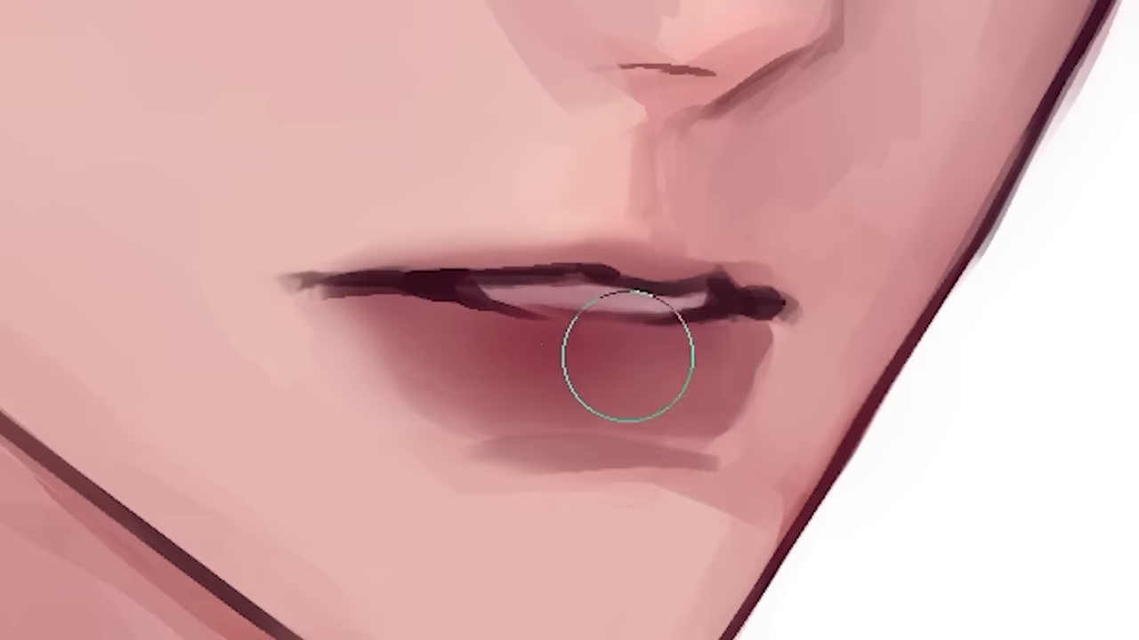
pyautogui.moveTo(658, 377); pyautogui.dragTo(635, 372)
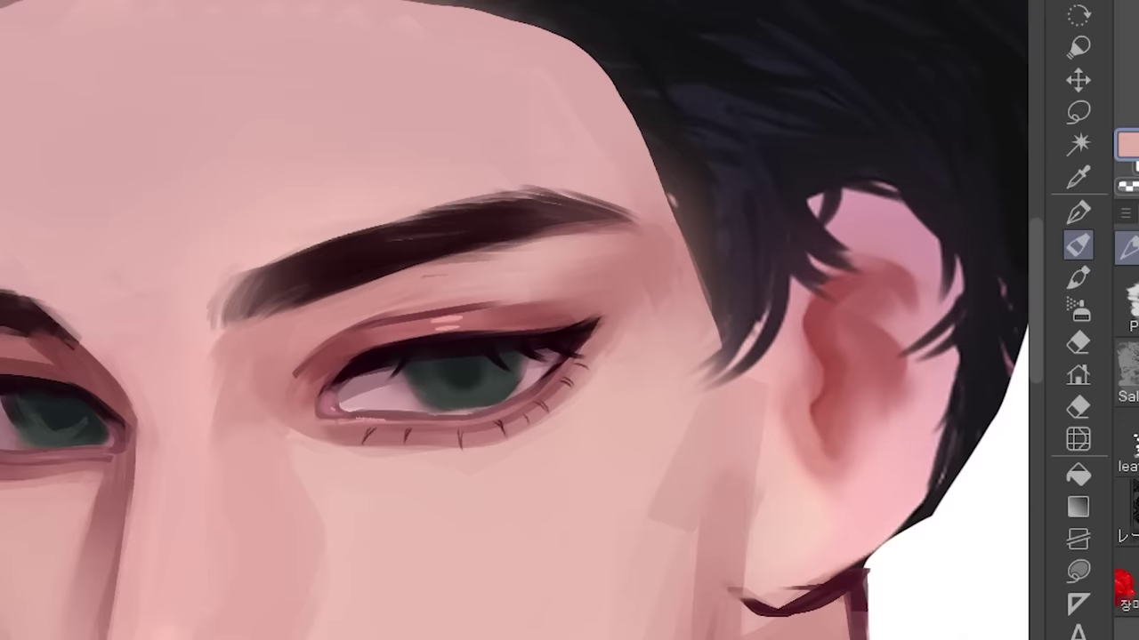
# Step: Cut two thin diagonal slits through the outer half of the near eyebrow with skin-coloured strokes
pyautogui.scroll(2, 436, 204)
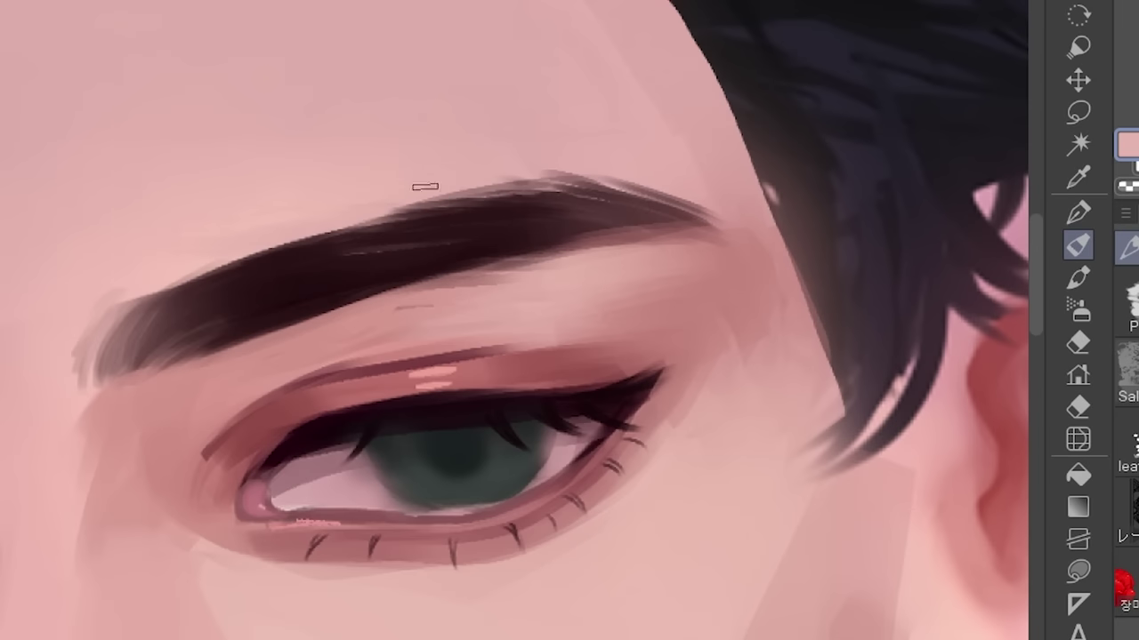
pyautogui.moveTo(391, 188); pyautogui.dragTo(556, 276)
pyautogui.hotkey('ctrl', 'z')
pyautogui.moveTo(404, 193); pyautogui.dragTo(562, 278)
pyautogui.hotkey('ctrl', 'z')
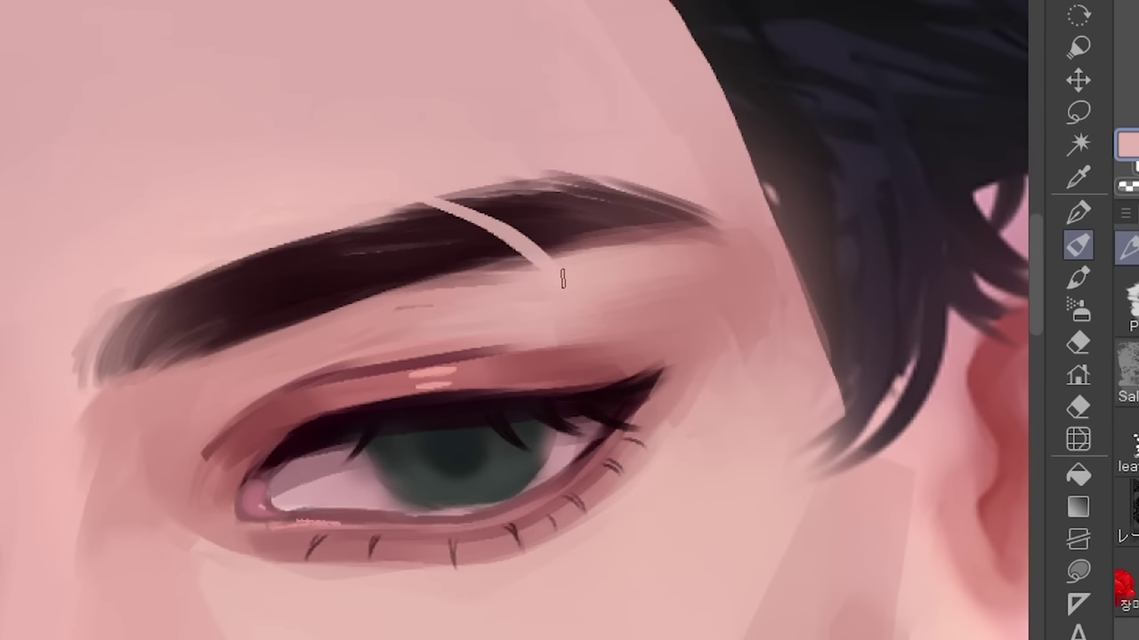
pyautogui.moveTo(485, 185); pyautogui.dragTo(608, 260)
pyautogui.hotkey('ctrl', 'z')
pyautogui.moveTo(485, 185); pyautogui.dragTo(599, 252)
pyautogui.hotkey('ctrl', 'z')
pyautogui.moveTo(484, 185); pyautogui.dragTo(594, 267)
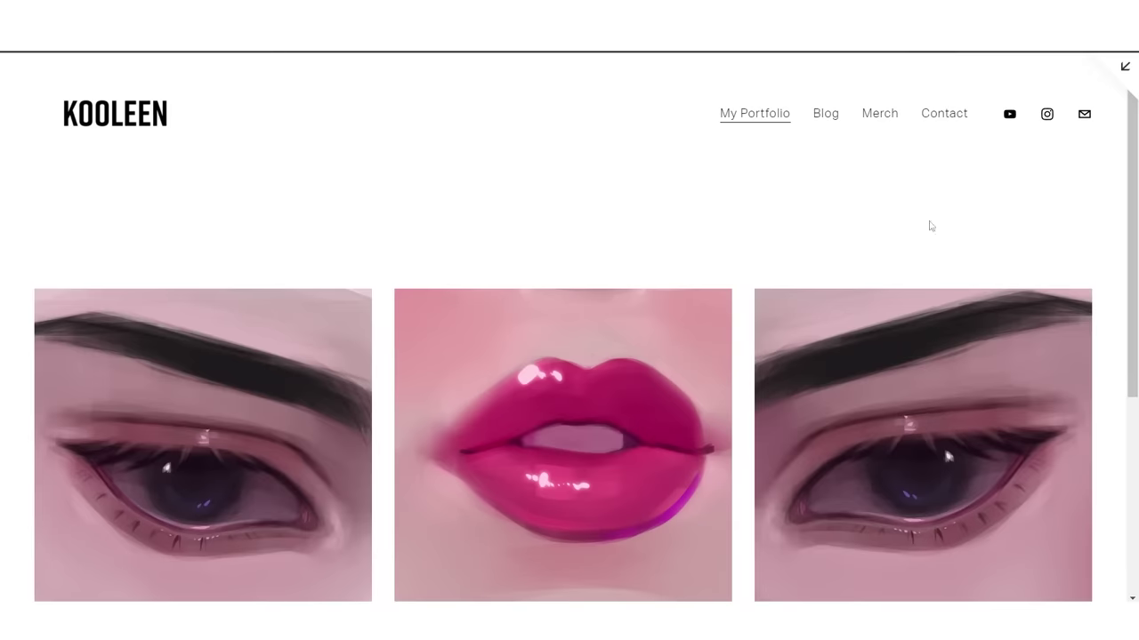
# Step: Switch to the Squarespace site, look over the portfolio page and open the blog page's heading section for editing
pyautogui.scroll(-3, 929, 226)
pyautogui.scroll(-2, 712, 227)
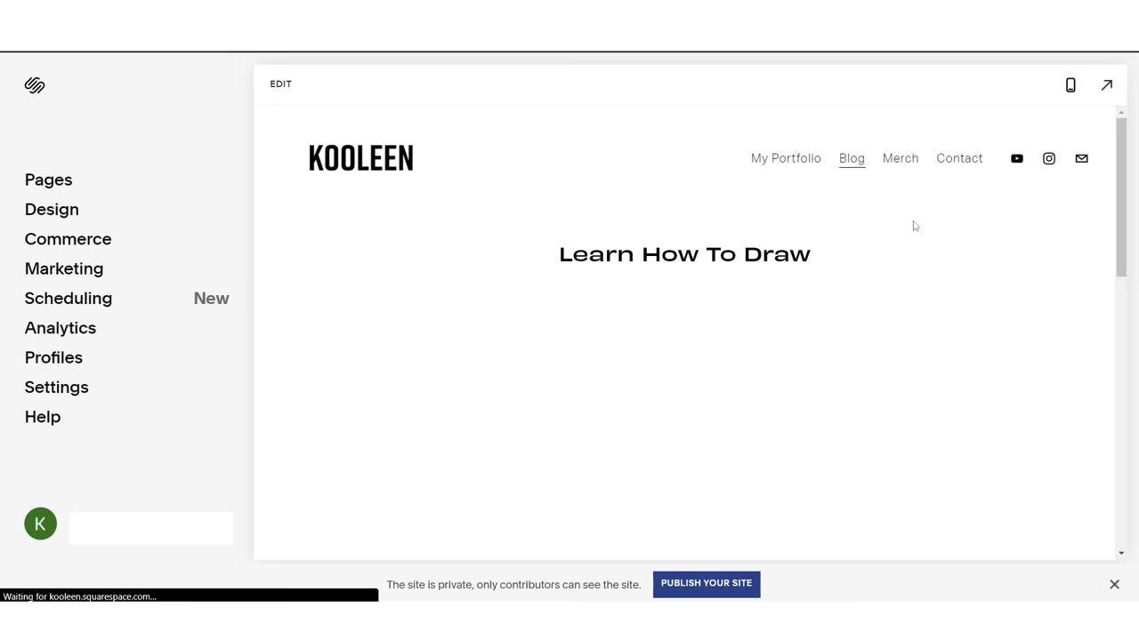
pyautogui.doubleClick(881, 266)
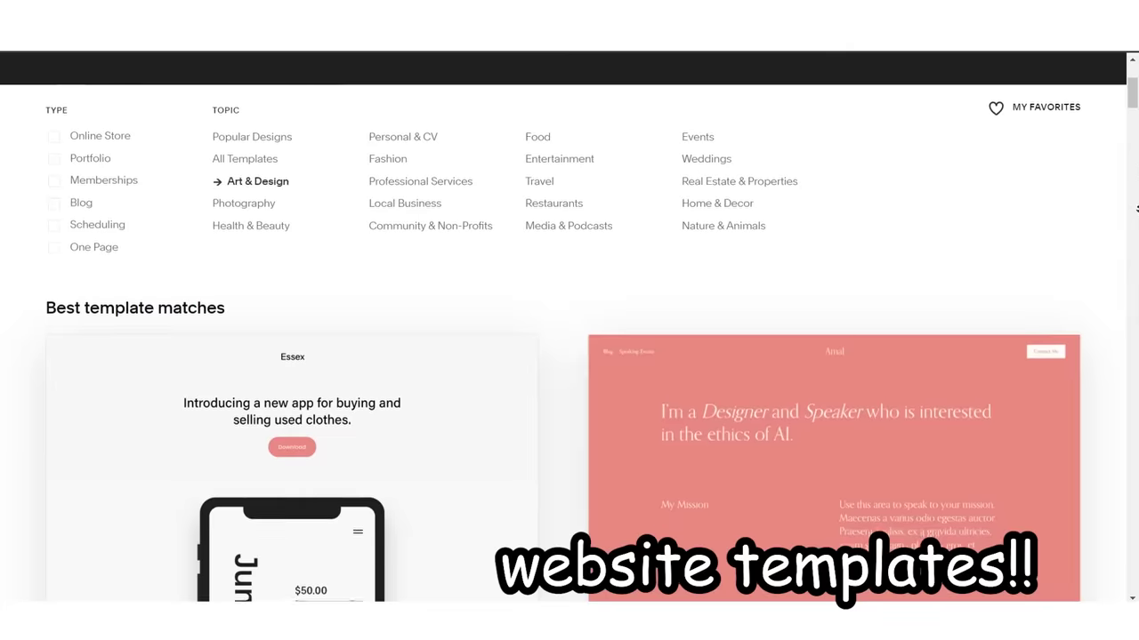
# Step: Browse the website templates filtered by the Art & Design topic
pyautogui.scroll(-7, 569, 356)
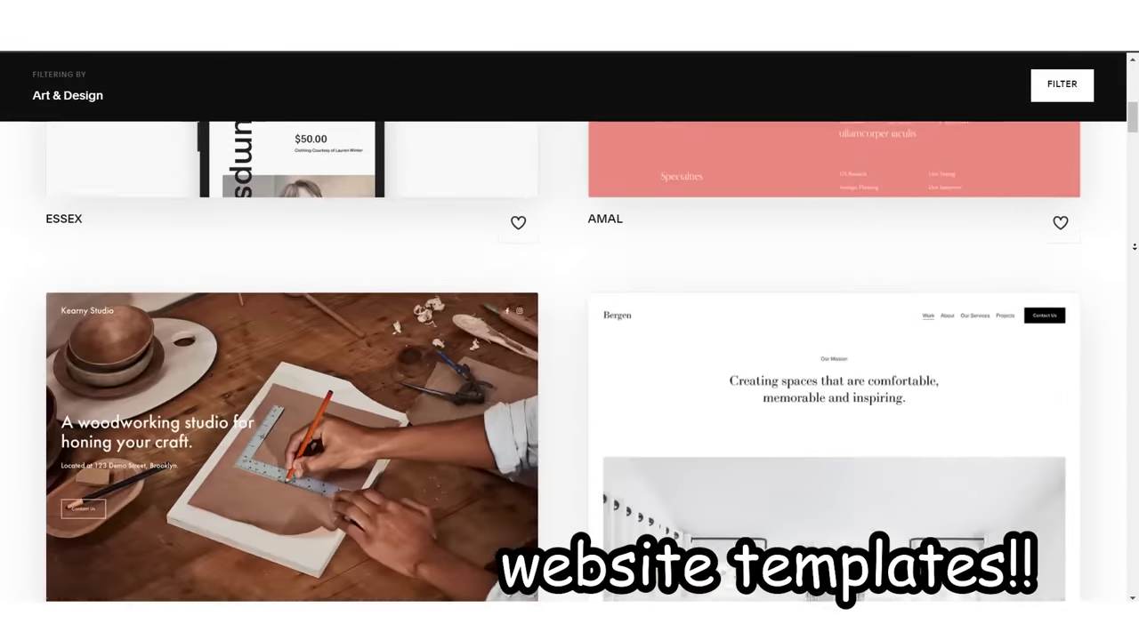
pyautogui.scroll(-8, 569, 356)
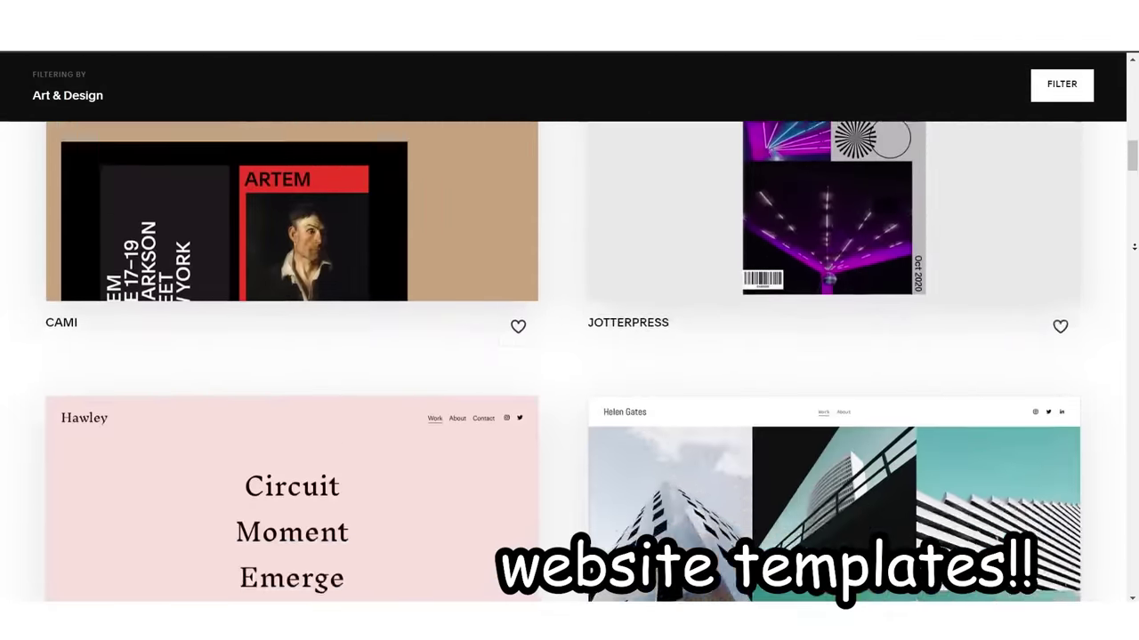
pyautogui.scroll(-2, 569, 356)
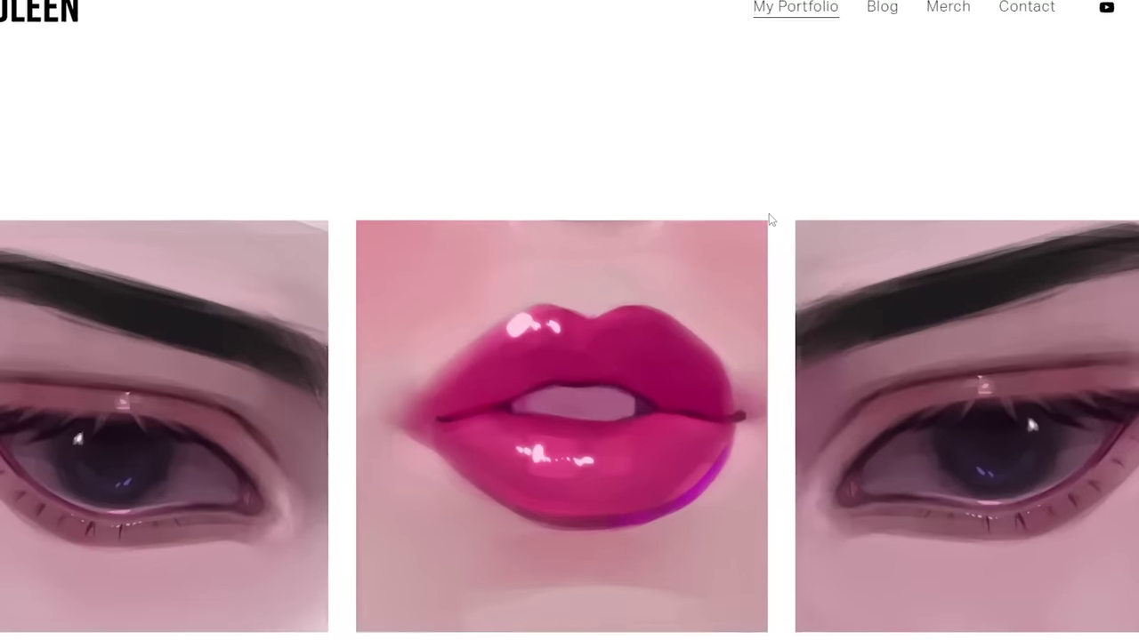
# Step: Look through the site's portfolio gallery and the list of posts on the blog page
pyautogui.scroll(-2, 736, 286)
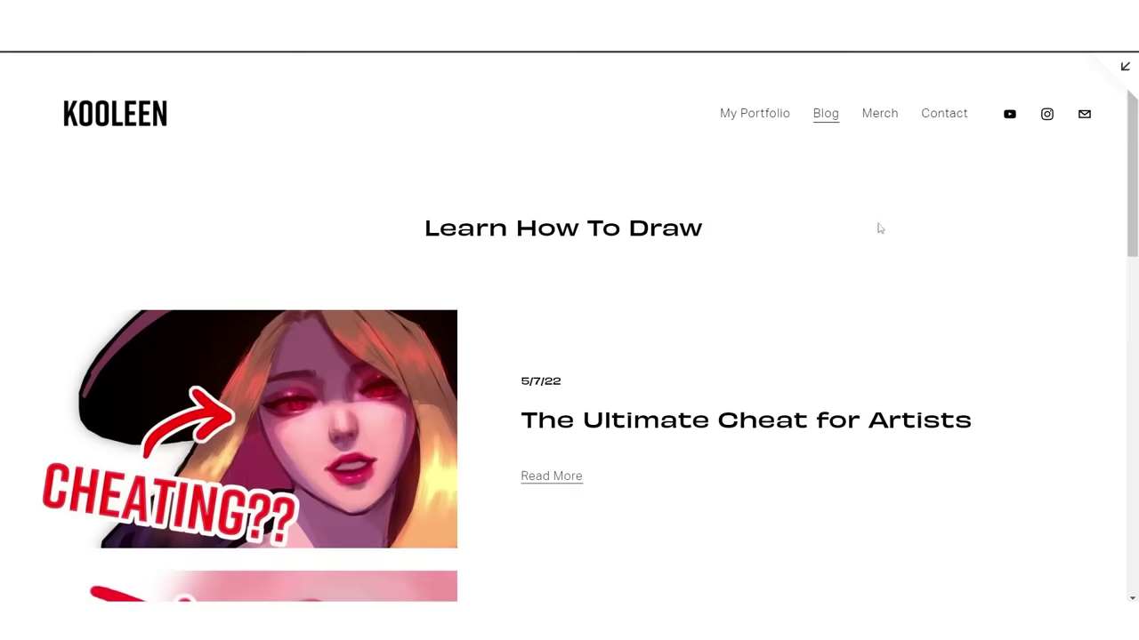
pyautogui.scroll(-8, 878, 229)
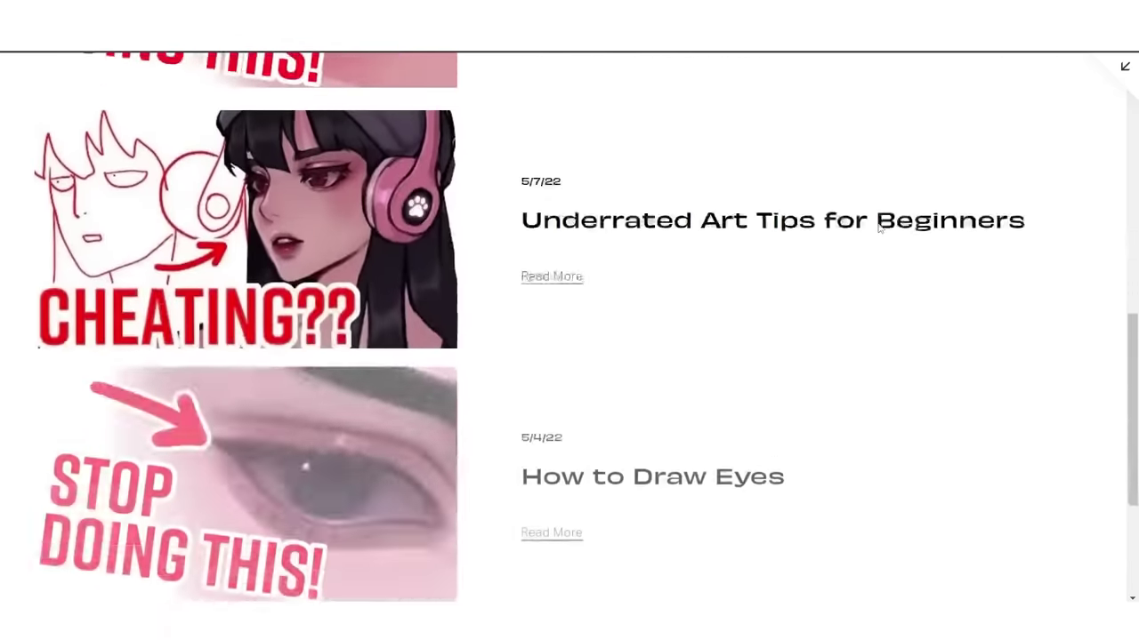
pyautogui.scroll(-3, 878, 228)
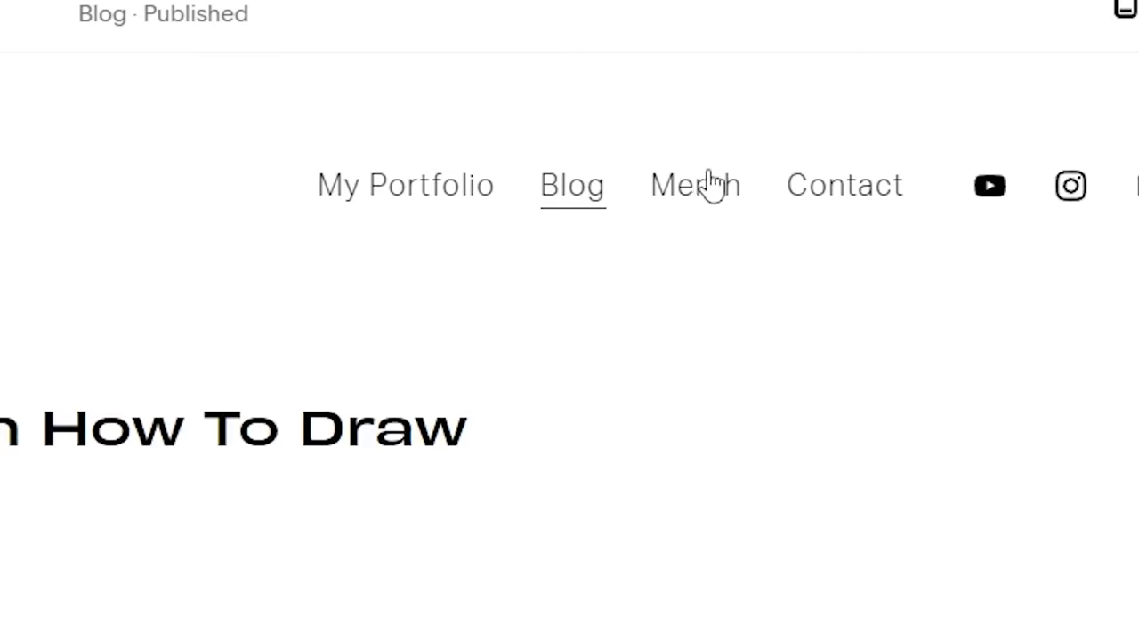
# Step: Open the site's Merch page and view its contents
pyautogui.click(712, 184)
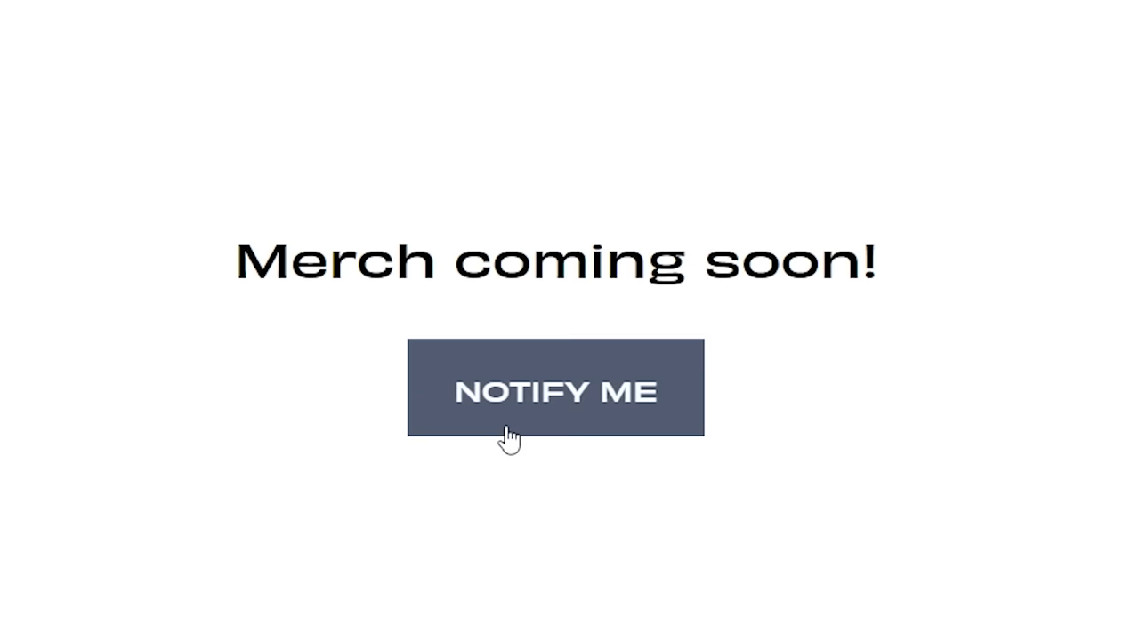
pyautogui.scroll(-2, 941, 437)
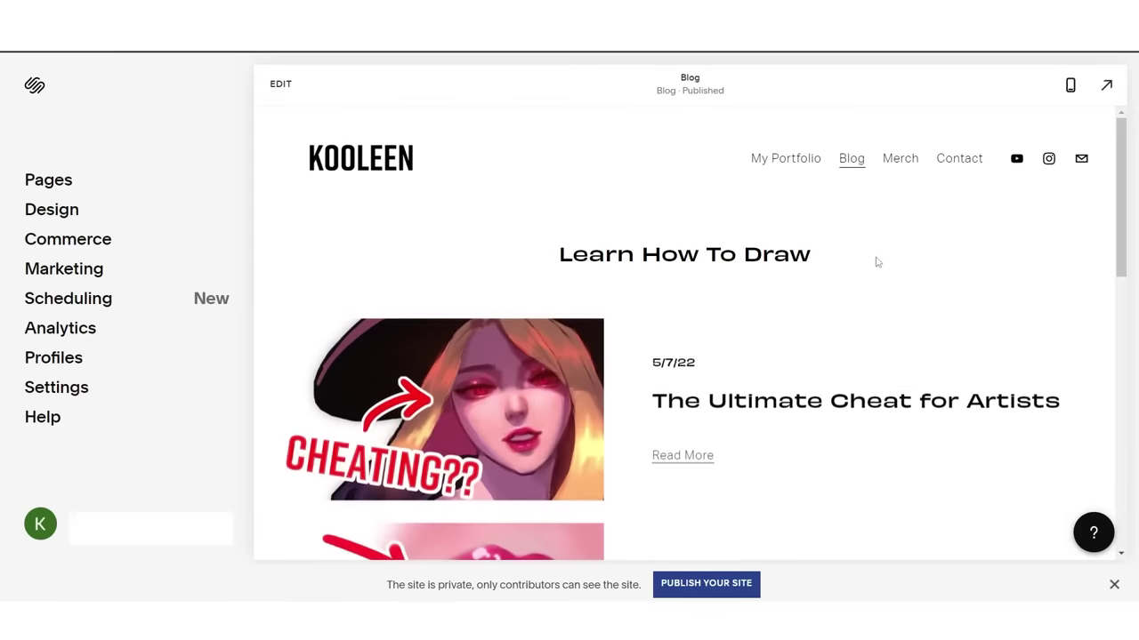
# Step: Open the blog's "Learn How To Draw" heading for editing and leave the page editor
pyautogui.click(883, 269)
pyautogui.tripleClick(880, 263)
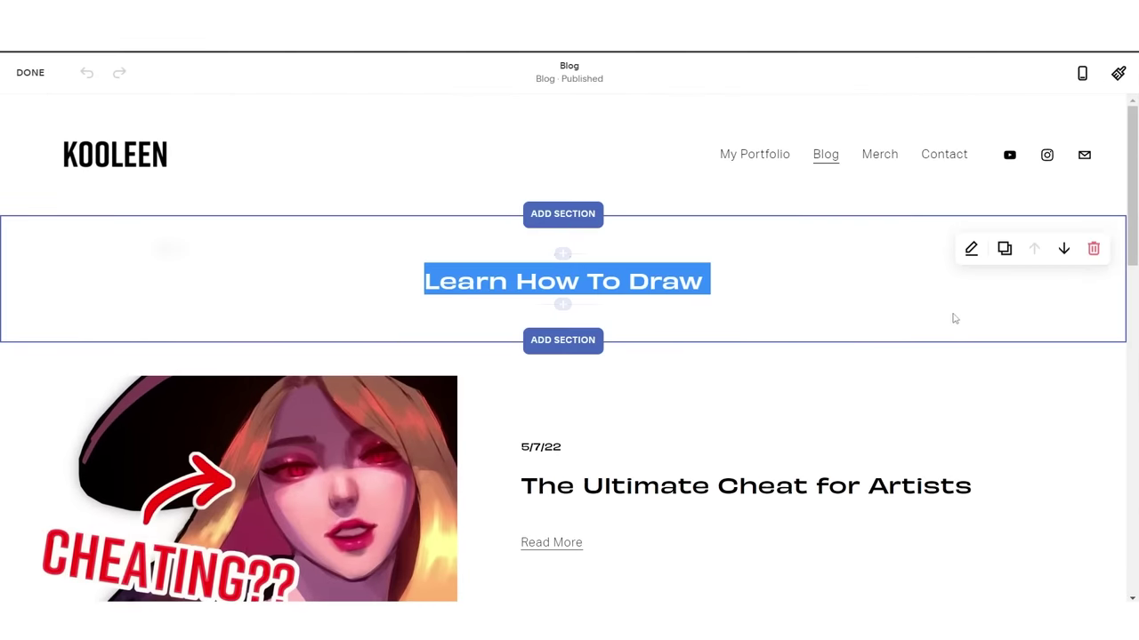
pyautogui.click(30, 72)
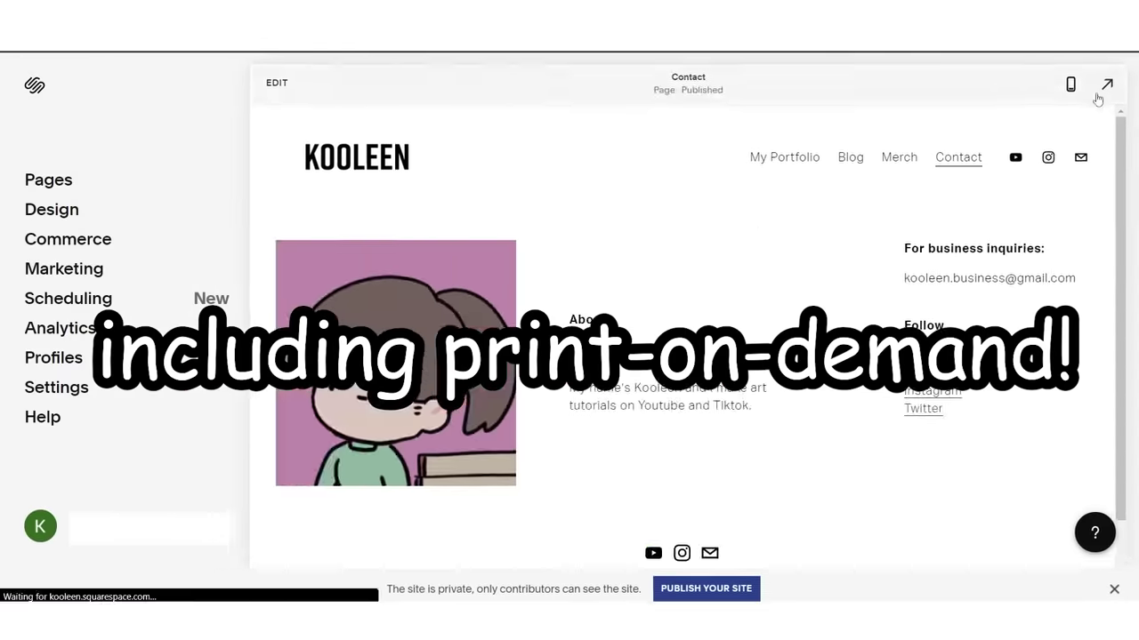
# Step: Expand the preview of the site's Contact page to full size
pyautogui.click(1103, 89)
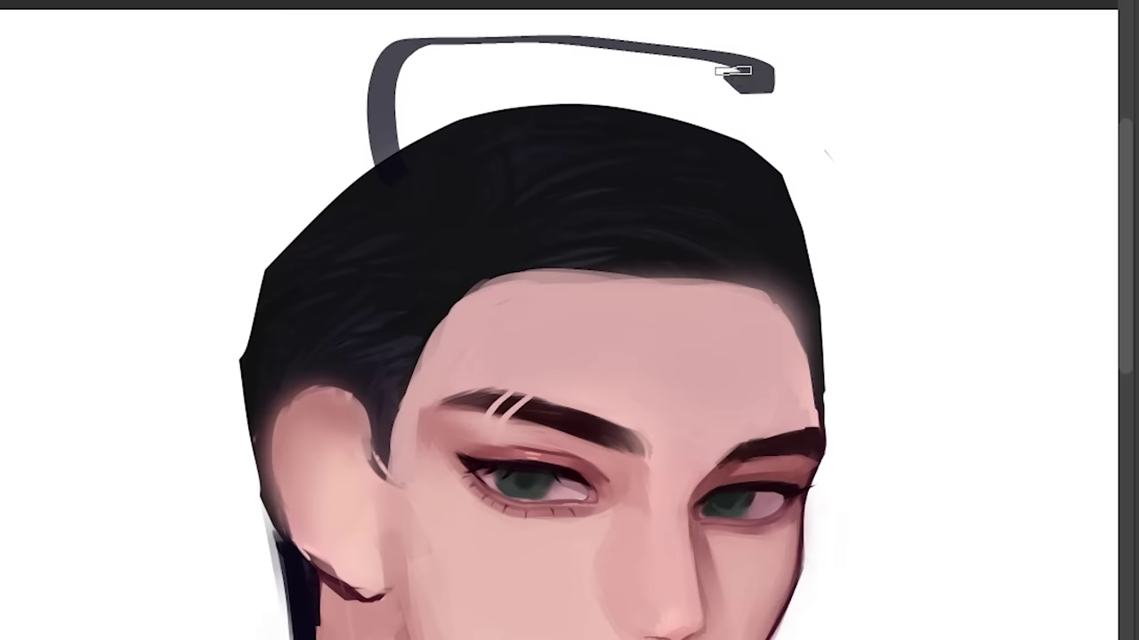
# Step: Switch back to Clip Studio Paint and block in a dark grey hair shape above the top of the head
pyautogui.moveTo(733, 70)
pyautogui.mouseDown()
pyautogui.moveTo(826, 190)
pyautogui.moveTo(826, 343)
pyautogui.moveTo(374, 71)
pyautogui.moveTo(490, 56)
pyautogui.moveTo(768, 216)
pyautogui.moveTo(822, 191)
pyautogui.moveTo(747, 120)
pyautogui.mouseUp()
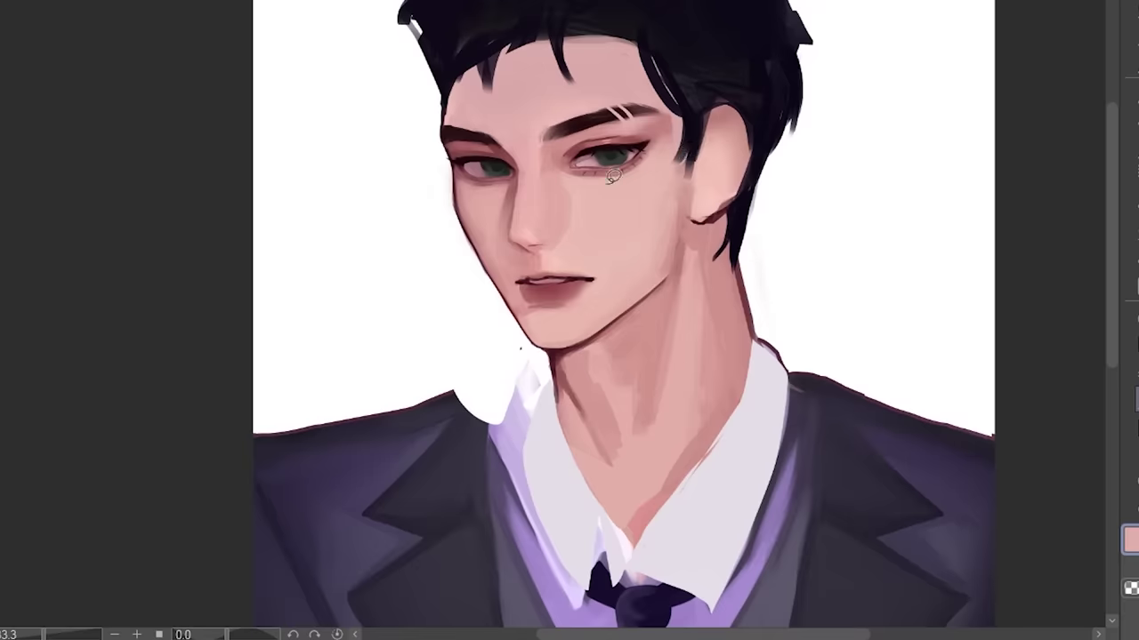
# Step: Refine the eye shading with skin tones, add fine lashes below the far eye, and brighten the lower lip's pink highlight
pyautogui.scroll(3, 635, 166)
pyautogui.moveTo(793, 56); pyautogui.dragTo(849, 103)
pyautogui.scroll(5, 850, 103)
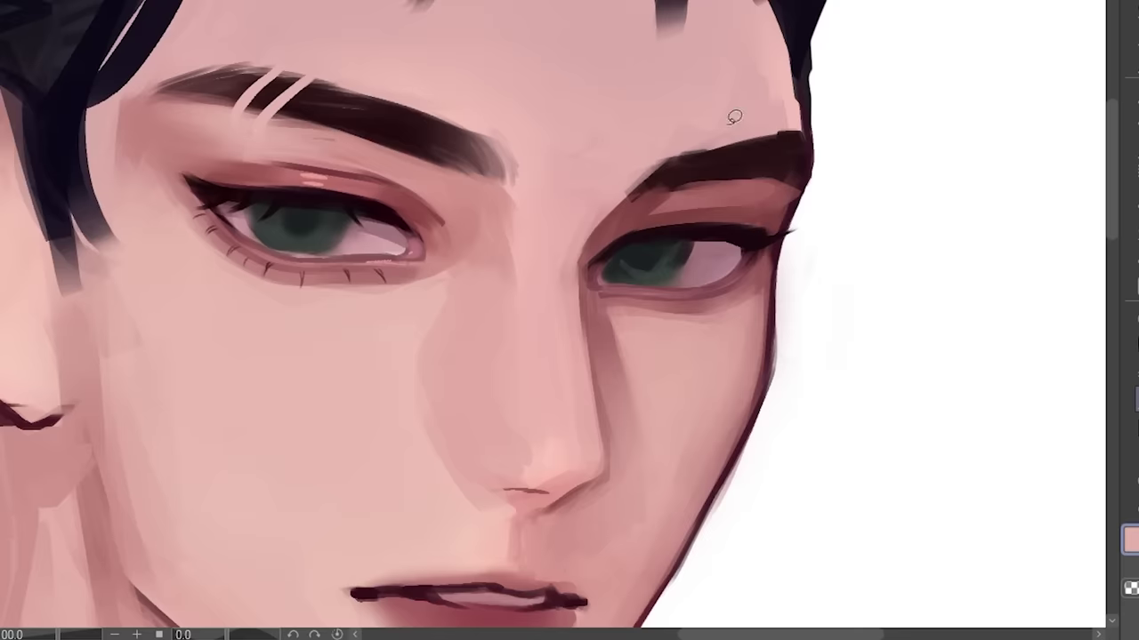
pyautogui.keyDown('alt'); pyautogui.click(368, 226); pyautogui.keyUp('alt')
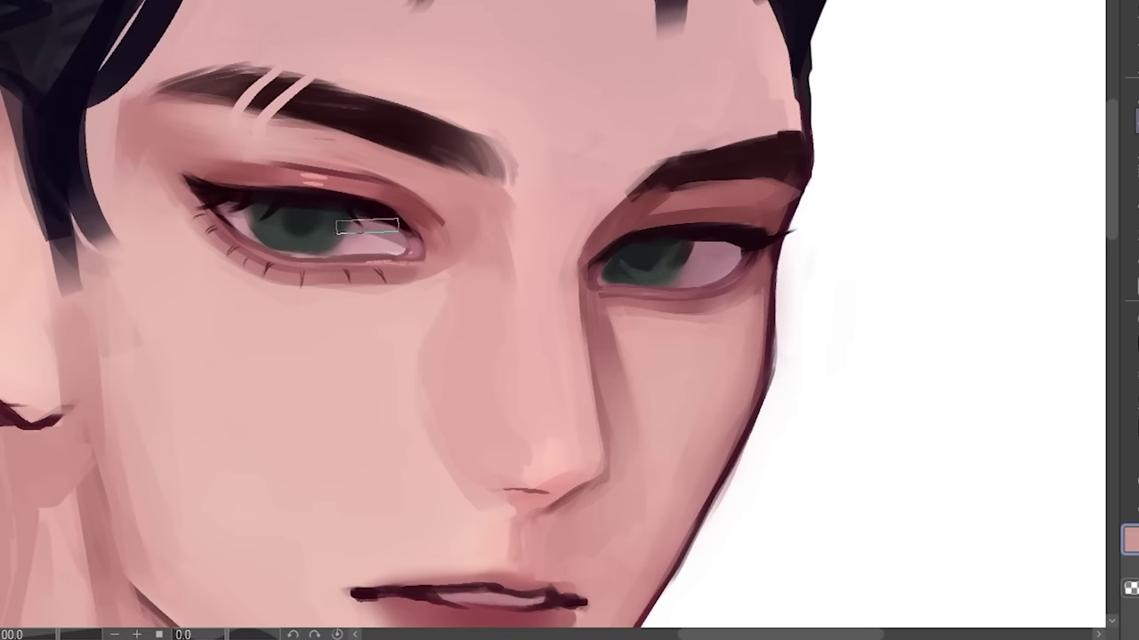
pyautogui.scroll(2, 676, 279)
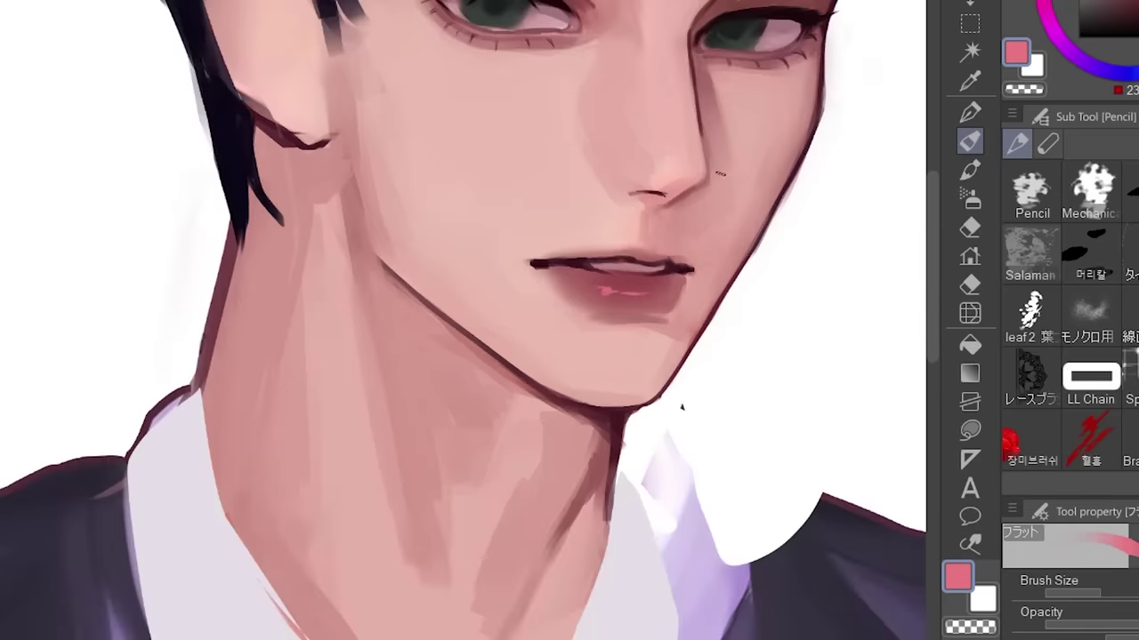
pyautogui.scroll(-3, 801, 148)
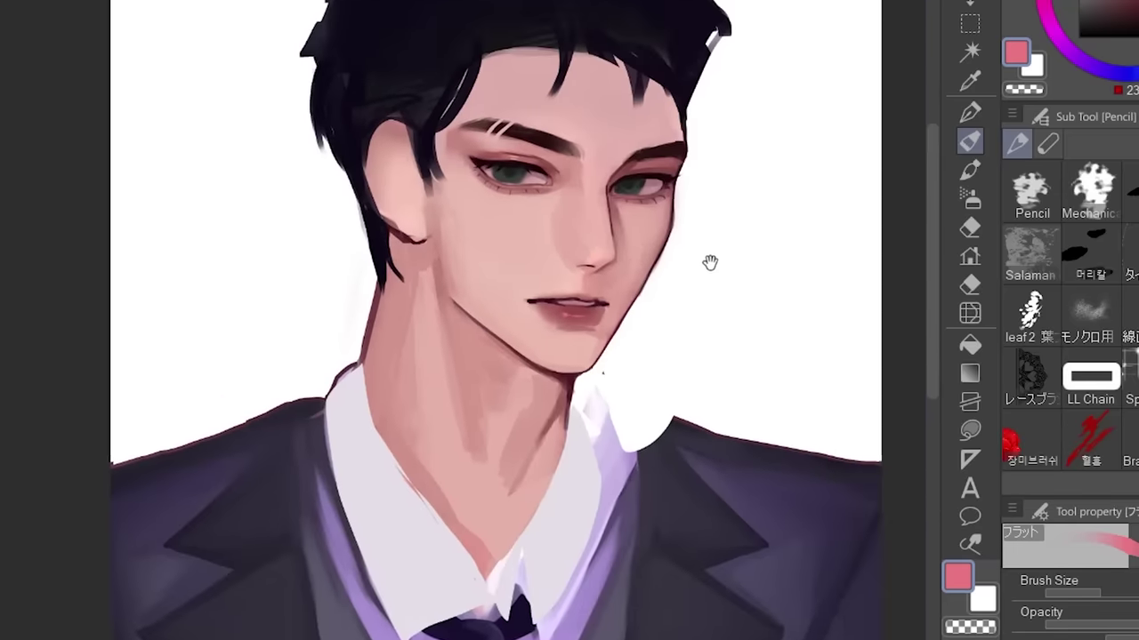
# Step: Lasso-fill a raised coat collar and wide lapels in dark purple-grey and near-black over the suit
pyautogui.scroll(1, 678, 252)
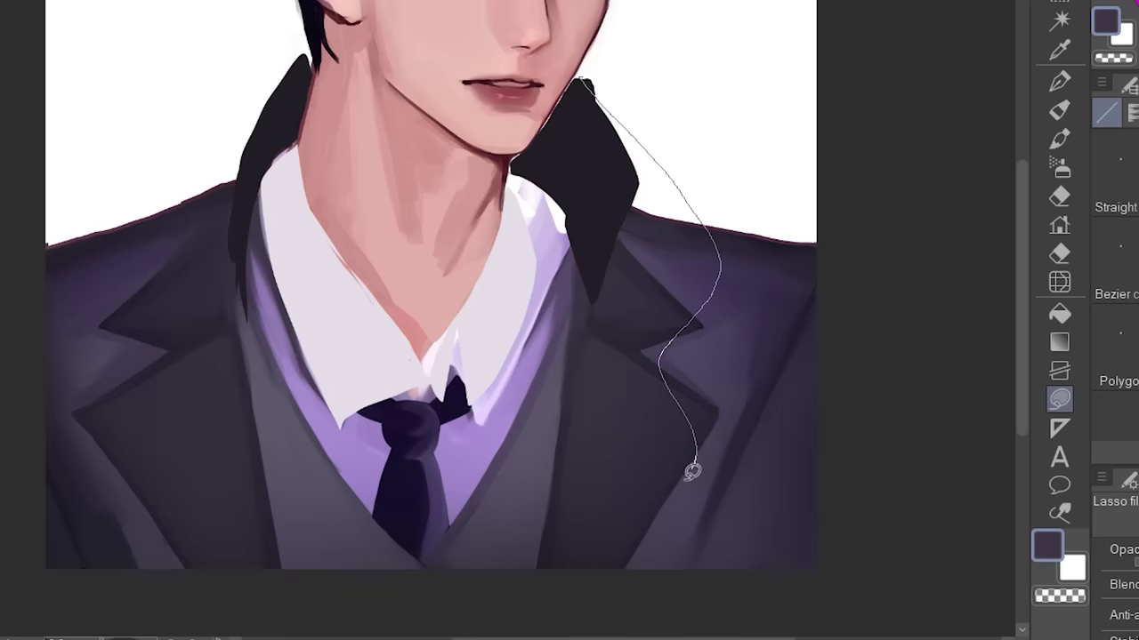
pyautogui.moveTo(694, 470)
pyautogui.mouseDown()
pyautogui.moveTo(554, 587)
pyautogui.moveTo(611, 208)
pyautogui.moveTo(583, 81)
pyautogui.mouseUp()
pyautogui.moveTo(306, 81)
pyautogui.mouseDown()
pyautogui.moveTo(259, 135)
pyautogui.moveTo(322, 46)
pyautogui.mouseUp()
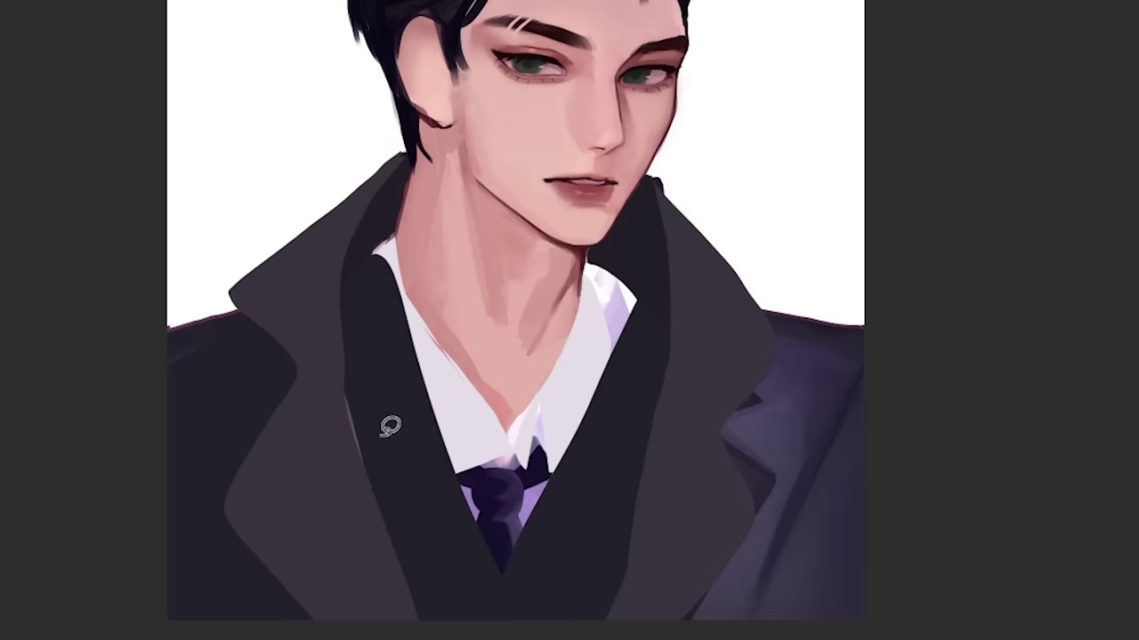
pyautogui.moveTo(682, 226)
pyautogui.mouseDown()
pyautogui.moveTo(870, 368)
pyautogui.moveTo(868, 516)
pyautogui.moveTo(674, 609)
pyautogui.mouseUp()
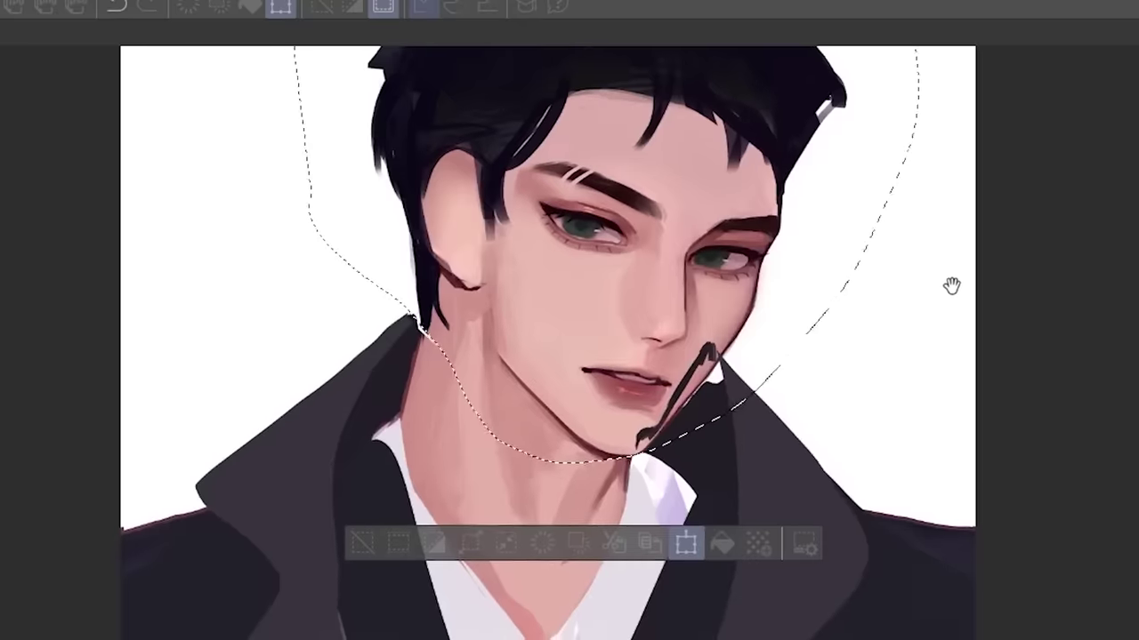
# Step: Rotate the selected head slightly to adjust its tilt over the new coat collar
pyautogui.moveTo(952, 286); pyautogui.dragTo(935, 303)
pyautogui.hotkey('ctrl', 't')
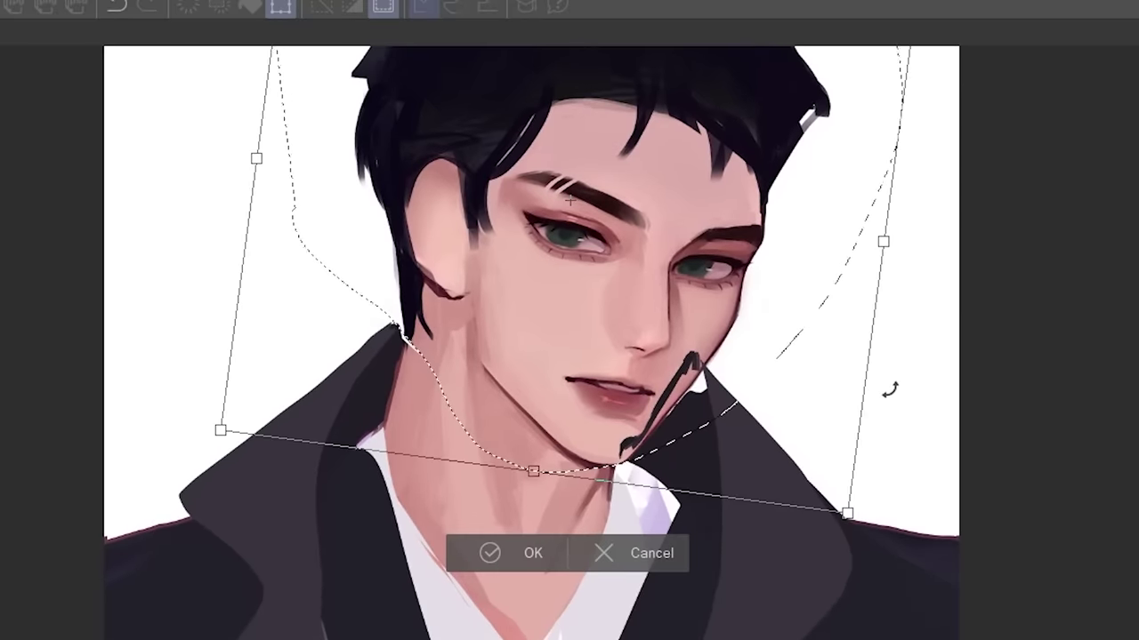
pyautogui.moveTo(887, 389); pyautogui.dragTo(988, 354)
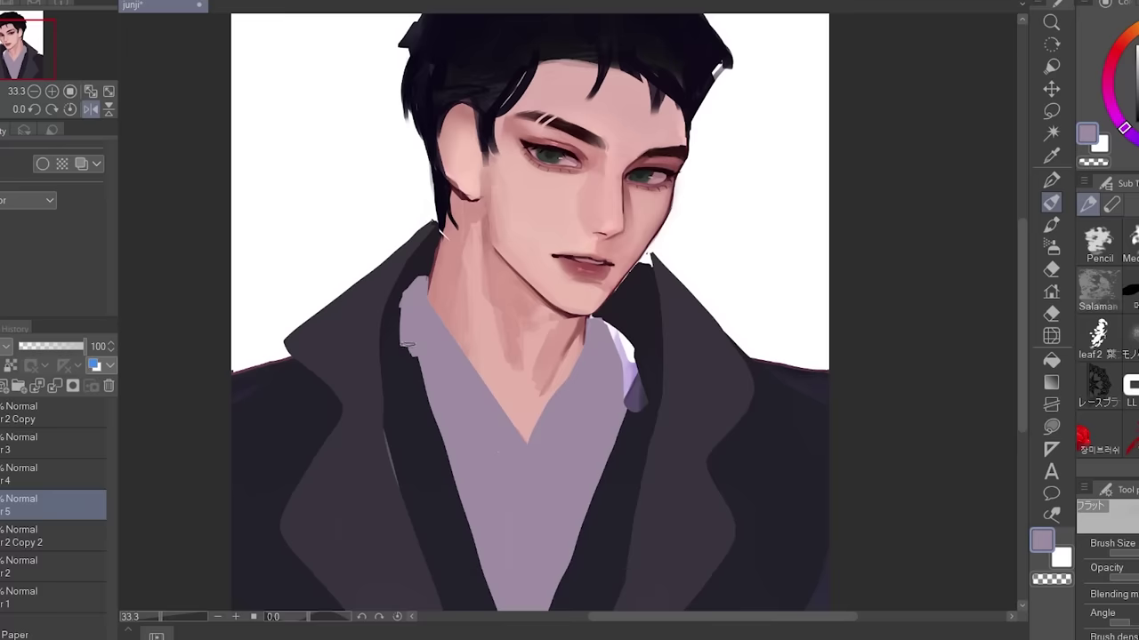
# Step: Block in the shirt in muted lilac and sketch black outlines for its collar and the inner coat edges
pyautogui.moveTo(408, 345); pyautogui.dragTo(411, 354)
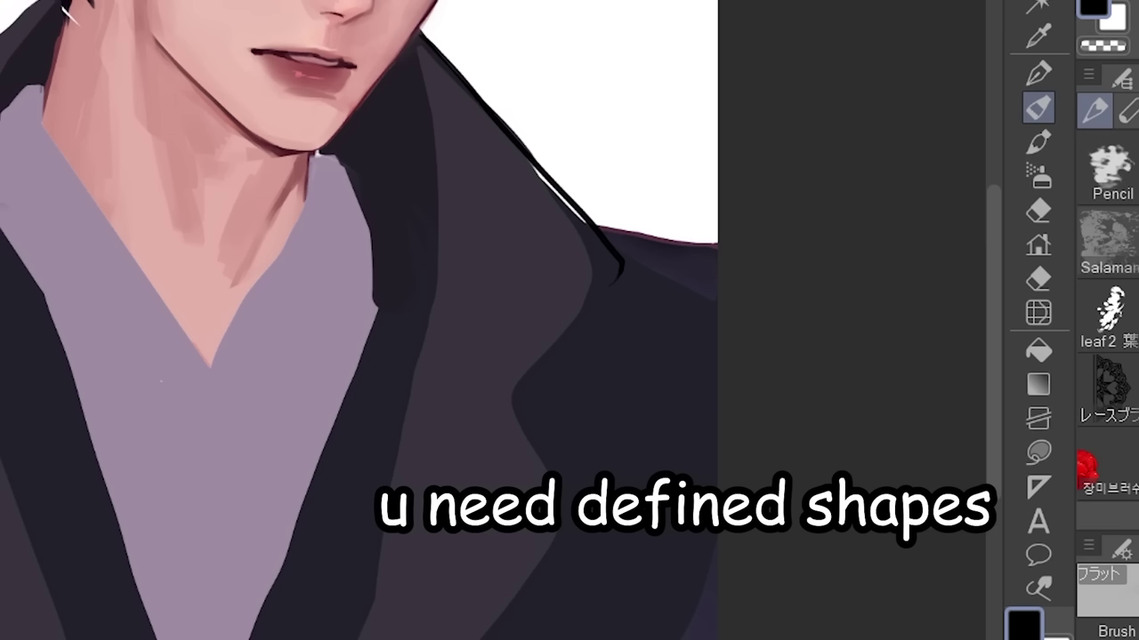
pyautogui.moveTo(382, 132); pyautogui.dragTo(452, 368)
pyautogui.hotkey('ctrl', 'z')
pyautogui.moveTo(363, 116)
pyautogui.mouseDown()
pyautogui.moveTo(454, 414)
pyautogui.moveTo(424, 639)
pyautogui.mouseUp()
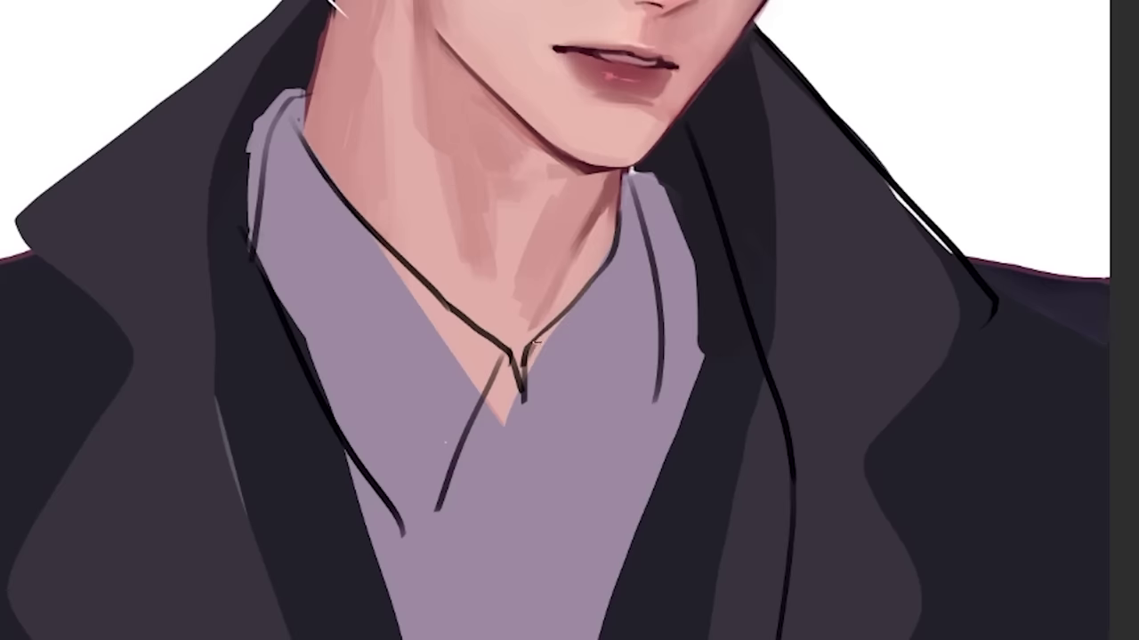
pyautogui.moveTo(541, 345); pyautogui.dragTo(614, 500)
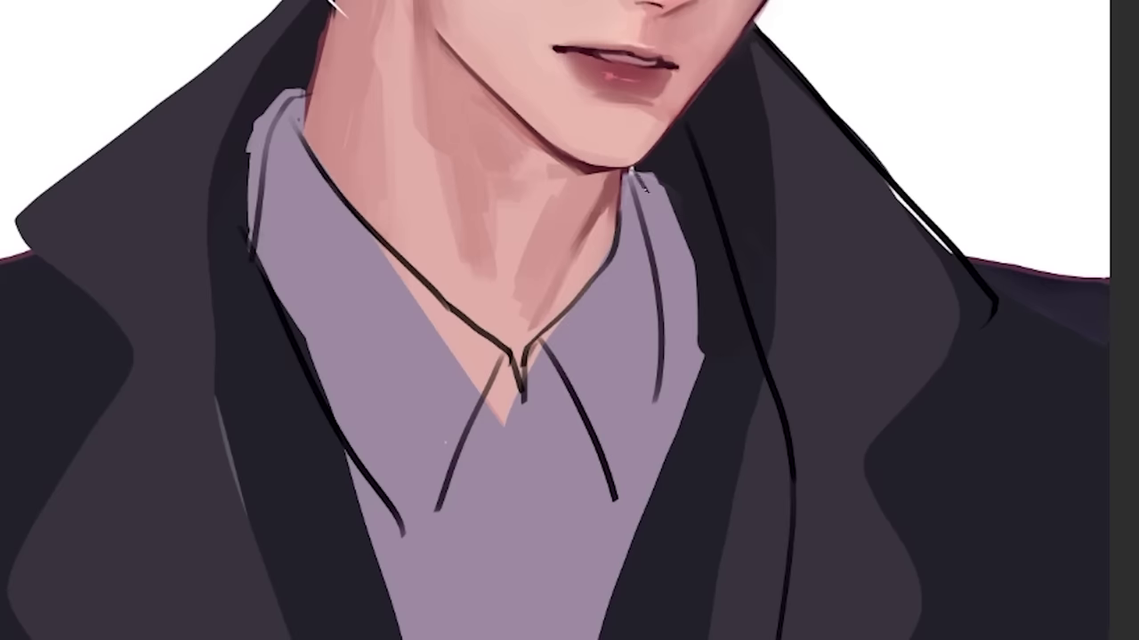
# Step: Sketch the coat's lapel notches, inner folds and shoulder contours with black lines
pyautogui.scroll(-5, 717, 220)
pyautogui.moveTo(330, 204); pyautogui.dragTo(374, 485)
pyautogui.hotkey('ctrl', 'z')
pyautogui.moveTo(958, 89)
pyautogui.mouseDown()
pyautogui.moveTo(982, 195)
pyautogui.moveTo(980, 159)
pyautogui.mouseUp()
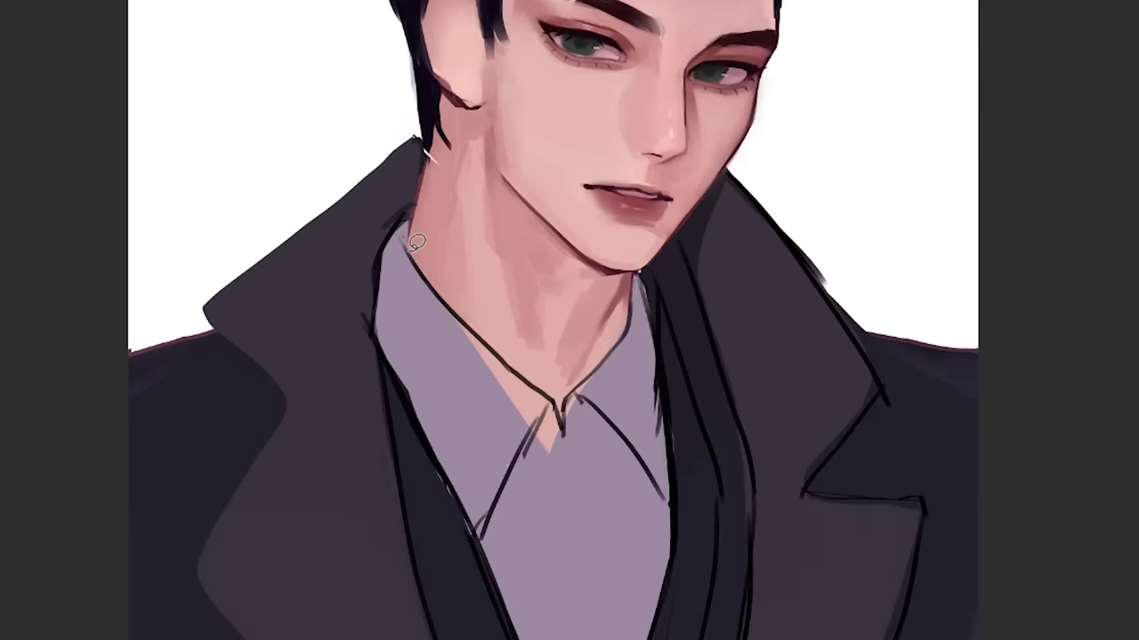
pyautogui.scroll(-2, 271, 343)
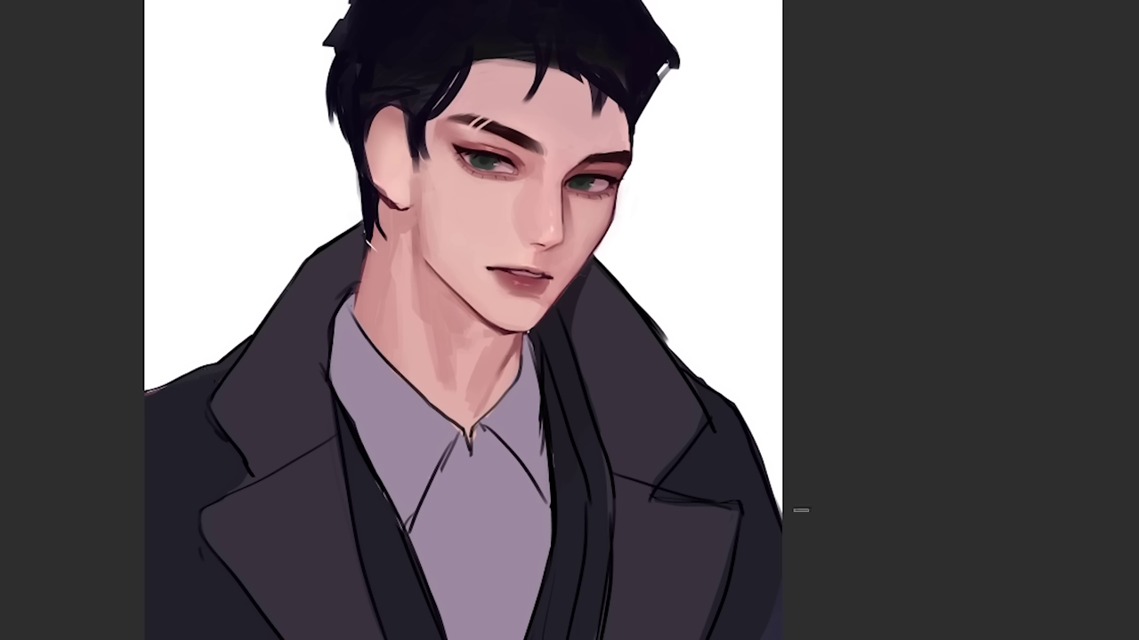
# Step: Shade the coat lapels in dark purple-grey, painting over the sketch lines and defining a seam parallel to the edges
pyautogui.scroll(2, 570, 320)
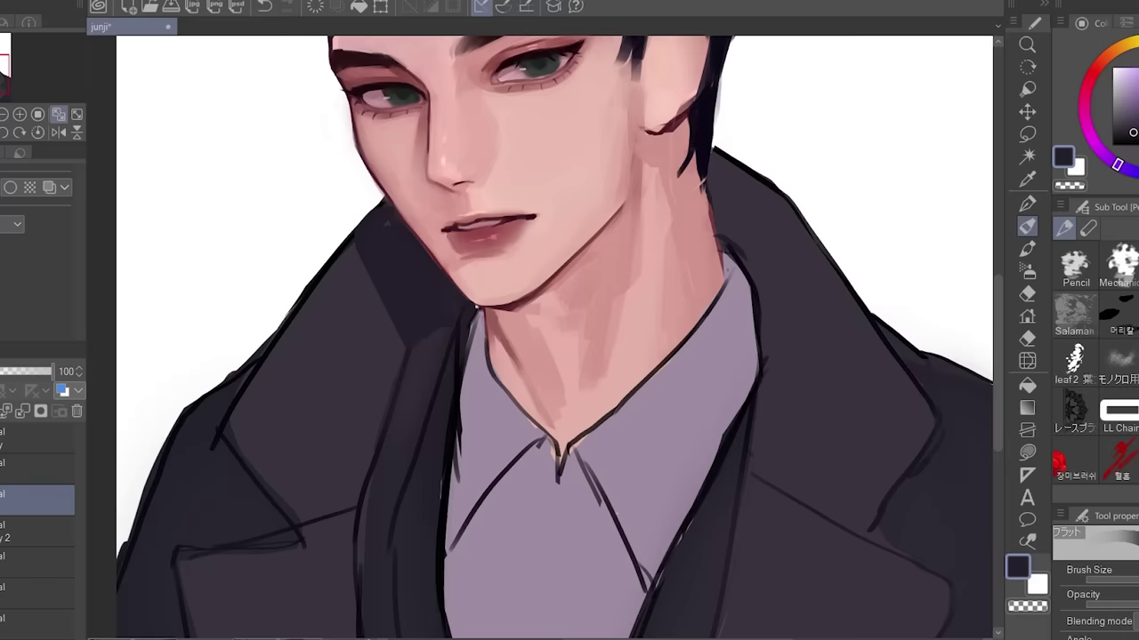
pyautogui.scroll(-2, 552, 264)
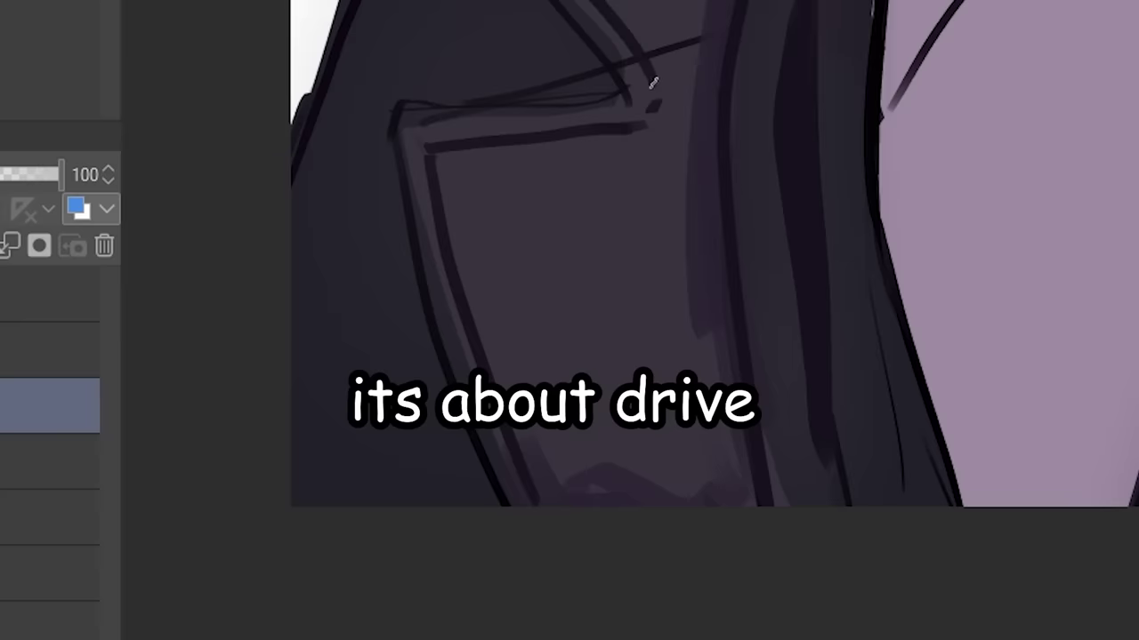
pyautogui.scroll(2, 277, 310)
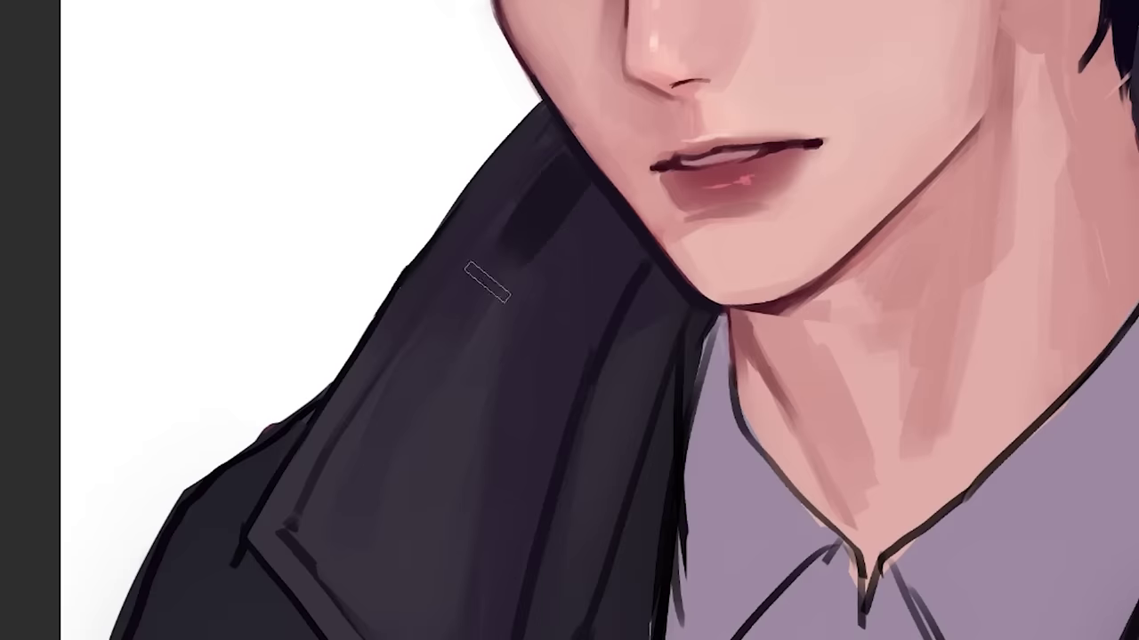
pyautogui.moveTo(487, 282)
pyautogui.mouseDown()
pyautogui.moveTo(539, 160)
pyautogui.moveTo(641, 329)
pyautogui.mouseUp()
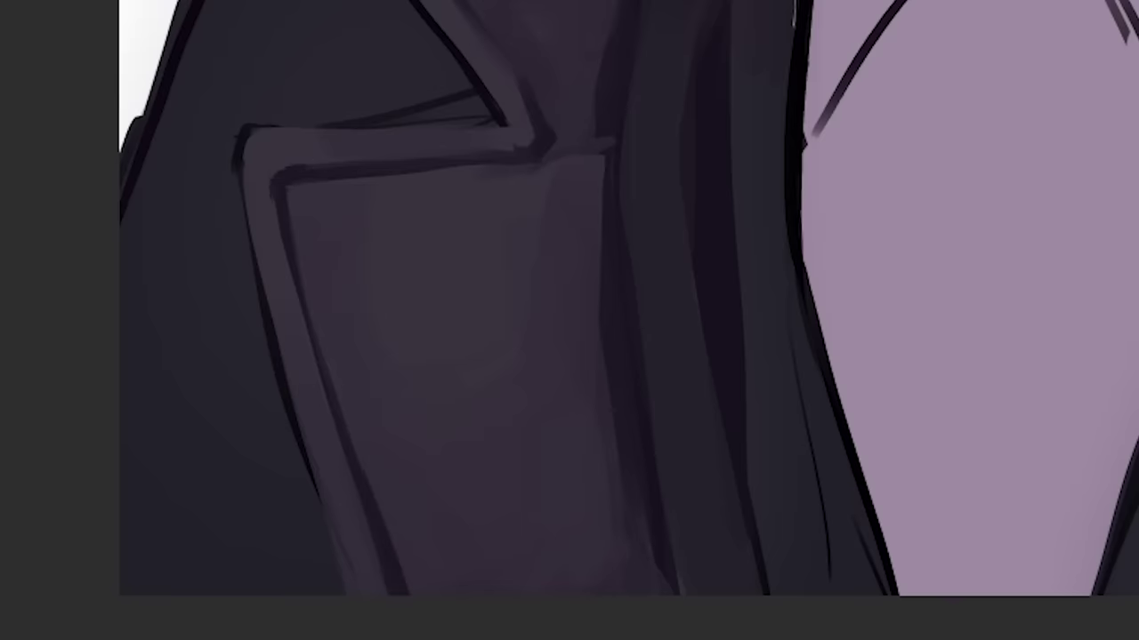
pyautogui.moveTo(324, 423); pyautogui.dragTo(283, 206)
pyautogui.moveTo(469, 164); pyautogui.dragTo(341, 185)
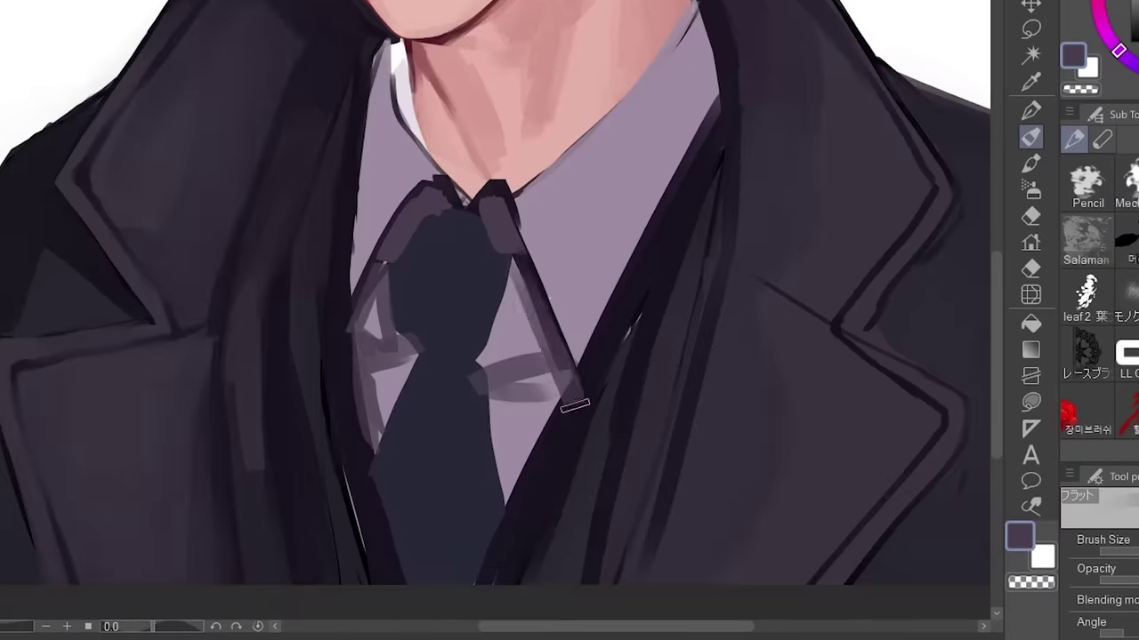
# Step: Paint pale lilac light and darker purple shadow onto the shirt collar around the dark blue tie
pyautogui.scroll(1, 574, 406)
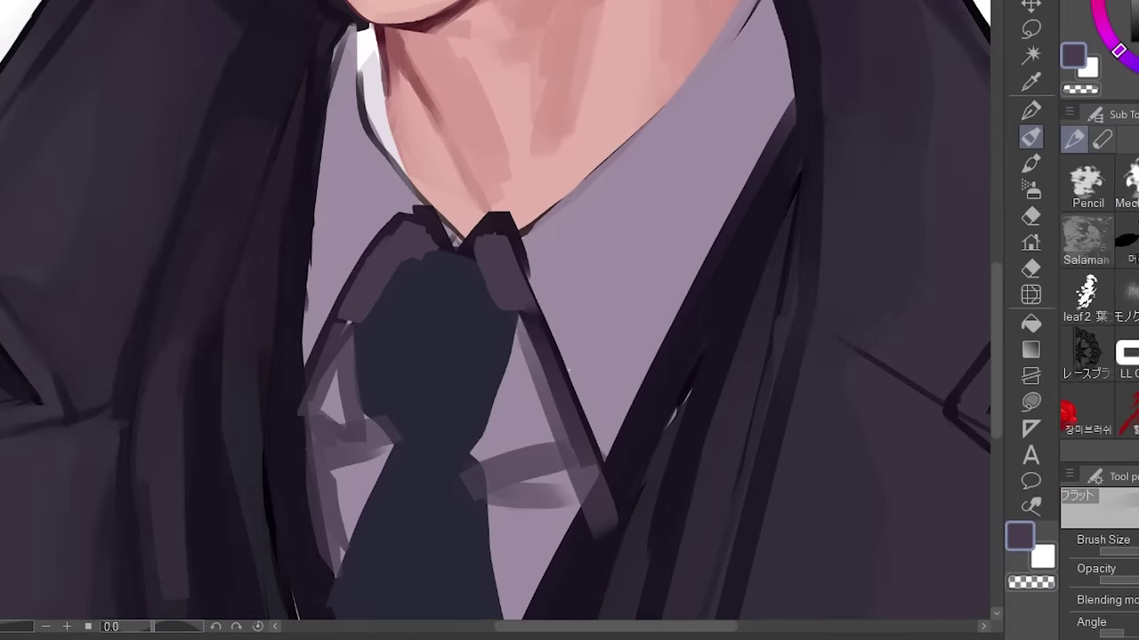
pyautogui.moveTo(533, 322); pyautogui.dragTo(465, 452)
pyautogui.scroll(1, 333, 475)
pyautogui.moveTo(496, 572); pyautogui.dragTo(492, 507)
pyautogui.moveTo(569, 196); pyautogui.dragTo(485, 356)
pyautogui.scroll(1, 533, 267)
pyautogui.moveTo(573, 189)
pyautogui.mouseDown()
pyautogui.moveTo(516, 233)
pyautogui.moveTo(569, 200)
pyautogui.mouseUp()
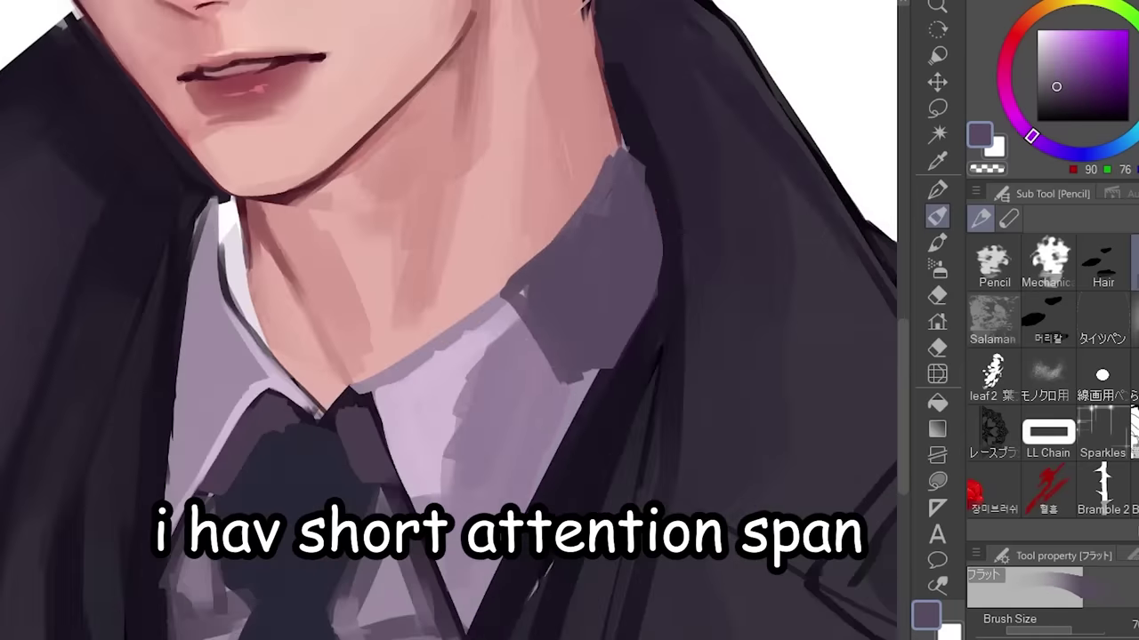
# Step: Blend the shirt collar's shadows and sharpen its edges and point with colours sampled from the shirt and coat
pyautogui.moveTo(582, 445); pyautogui.dragTo(576, 372)
pyautogui.keyDown('alt'); pyautogui.click(571, 375); pyautogui.keyUp('alt')
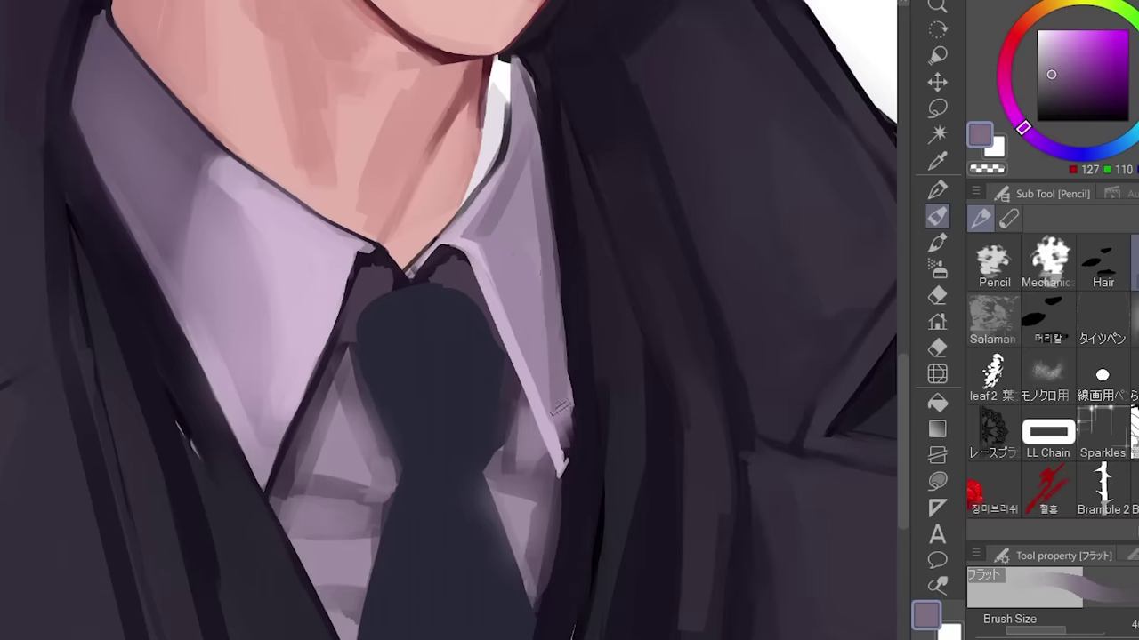
pyautogui.keyDown('alt'); pyautogui.click(577, 413); pyautogui.keyUp('alt')
pyautogui.moveTo(577, 413); pyautogui.dragTo(569, 480)
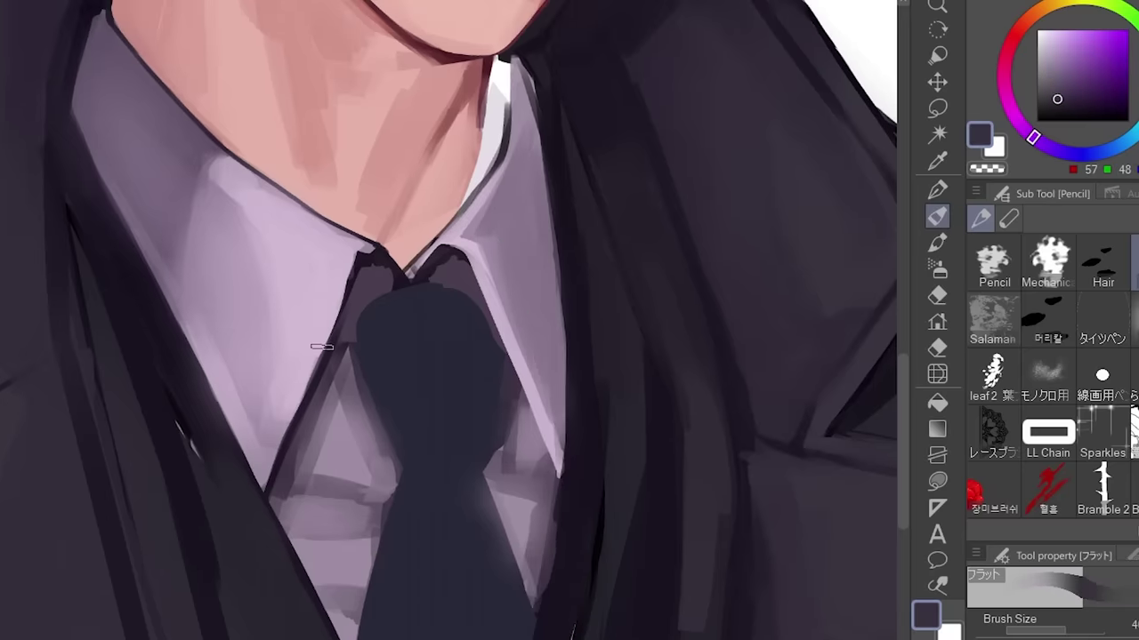
pyautogui.moveTo(534, 267); pyautogui.dragTo(543, 480)
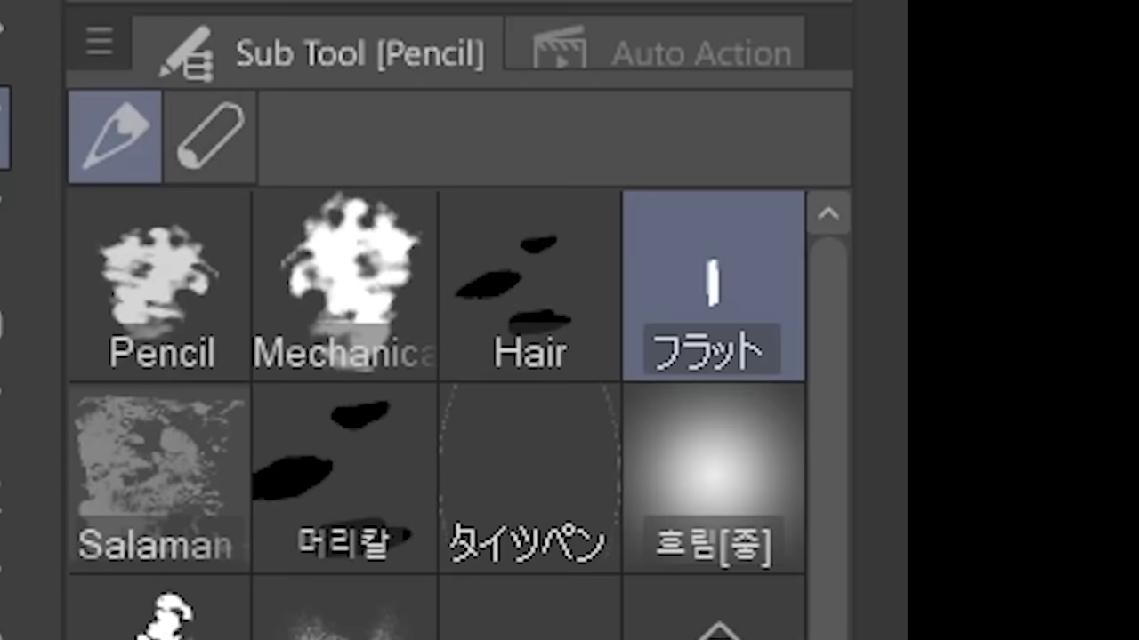
# Step: Enlarge the フラット brush and outline the tie, darkening both sides of its lower part
pyautogui.press(']')
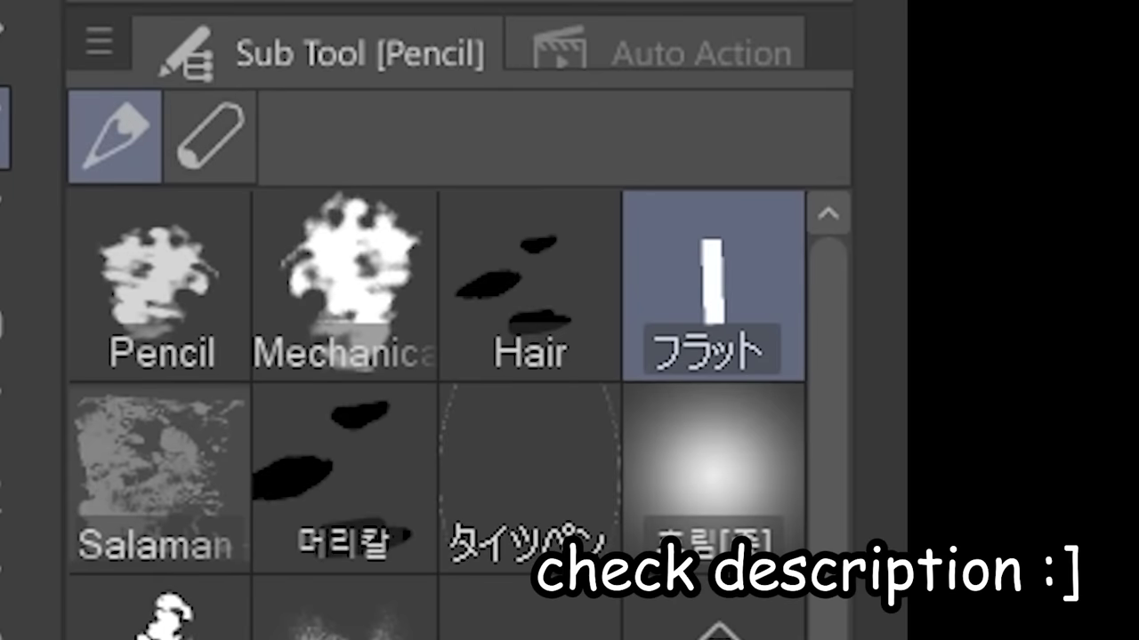
pyautogui.scroll(3, 650, 427)
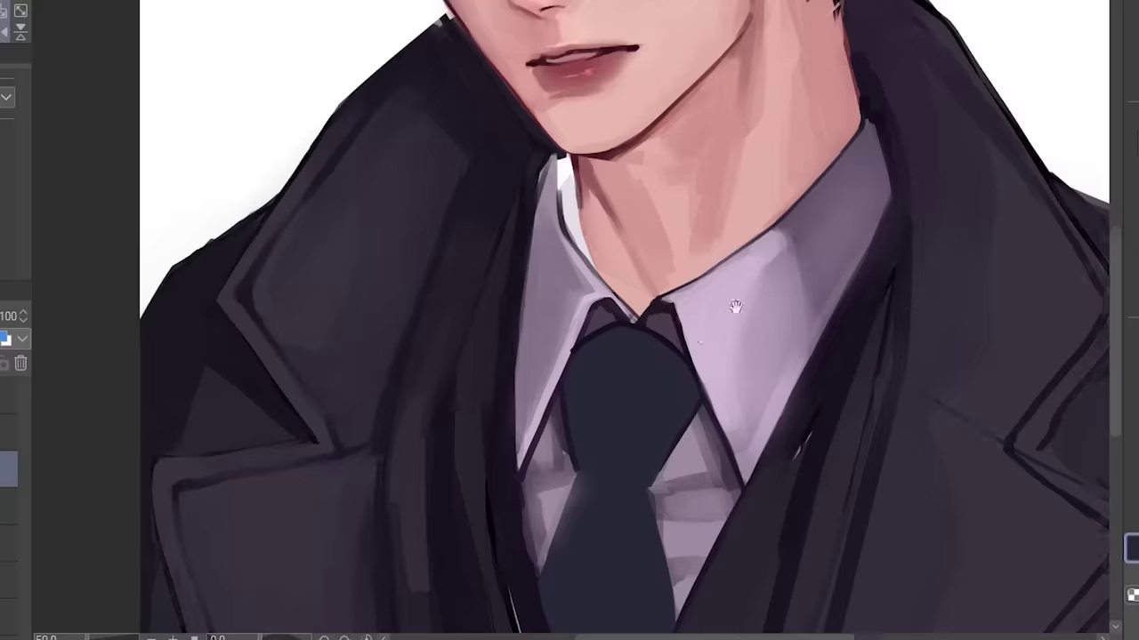
pyautogui.moveTo(593, 414); pyautogui.dragTo(608, 396)
pyautogui.moveTo(703, 399); pyautogui.dragTo(685, 297)
pyautogui.moveTo(498, 304); pyautogui.dragTo(483, 356)
pyautogui.moveTo(485, 401); pyautogui.dragTo(485, 278)
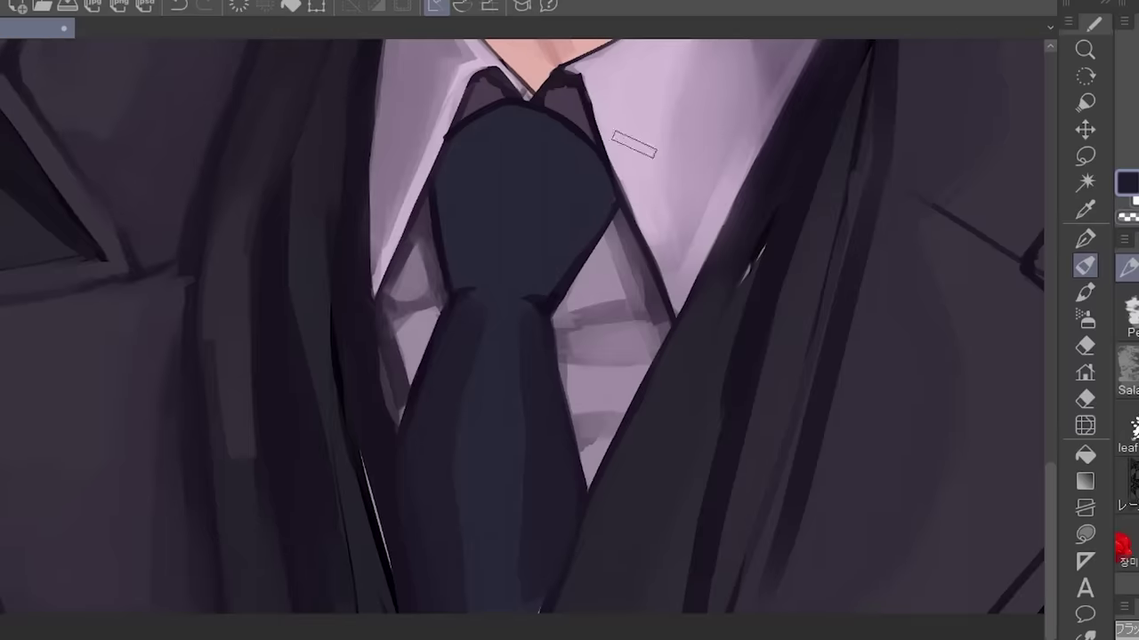
# Step: Shade the tie's knot and centre fold in darker navy and soften the transitions with the airbrush
pyautogui.scroll(2, 448, 210)
pyautogui.moveTo(447, 211)
pyautogui.mouseDown()
pyautogui.moveTo(489, 305)
pyautogui.moveTo(486, 199)
pyautogui.mouseUp()
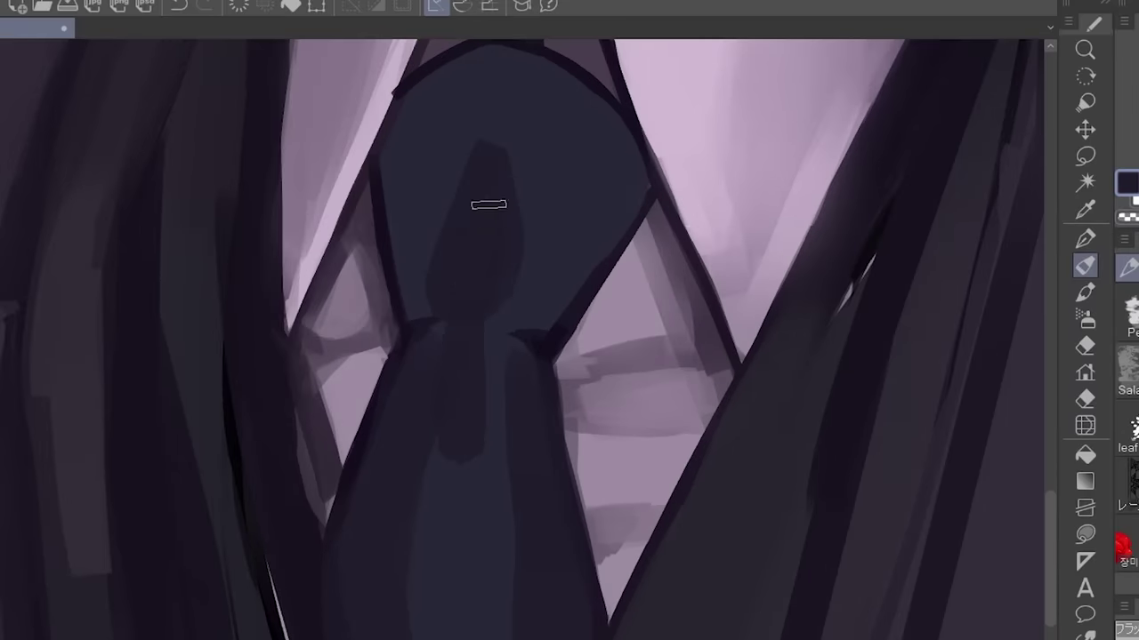
pyautogui.moveTo(658, 169); pyautogui.dragTo(511, 369)
pyautogui.moveTo(382, 145); pyautogui.dragTo(406, 348)
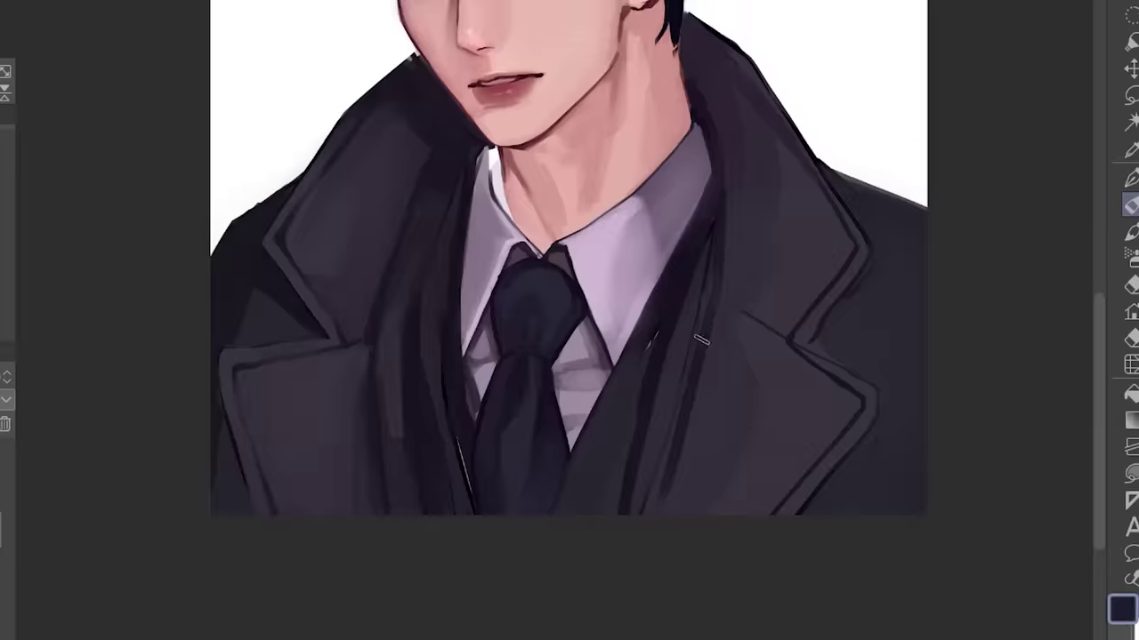
pyautogui.scroll(2, 516, 285)
pyautogui.moveTo(516, 285); pyautogui.dragTo(533, 330)
pyautogui.moveTo(498, 445); pyautogui.dragTo(508, 382)
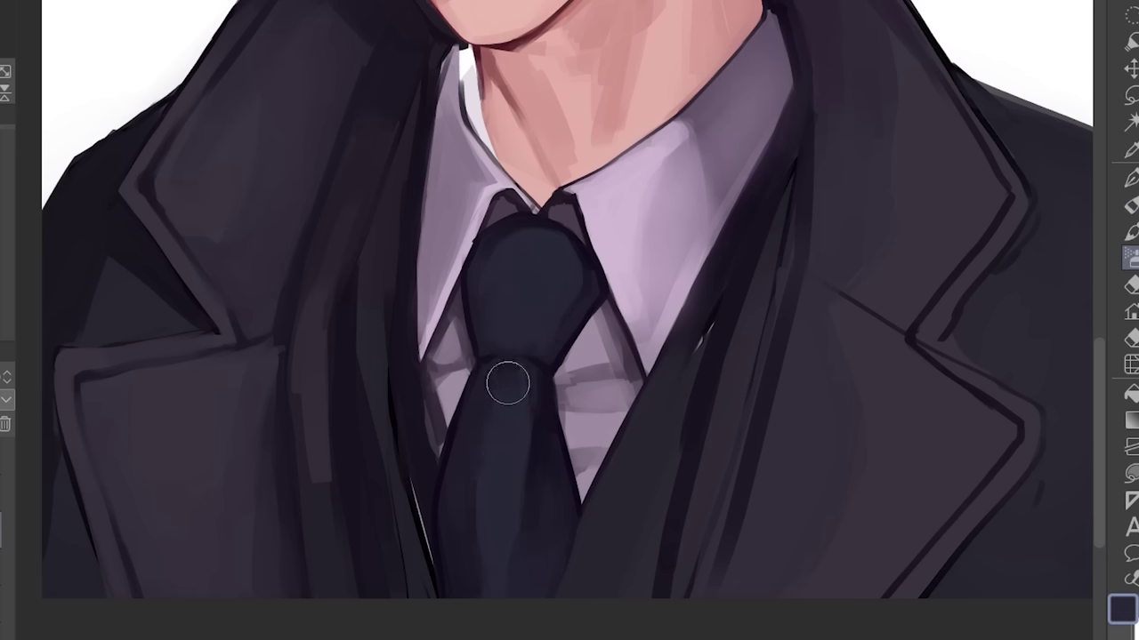
# Step: Flip the canvas view, sketch the ear's inner folds in dark reddish brown and shade the ear with a soft brush
pyautogui.press('h')
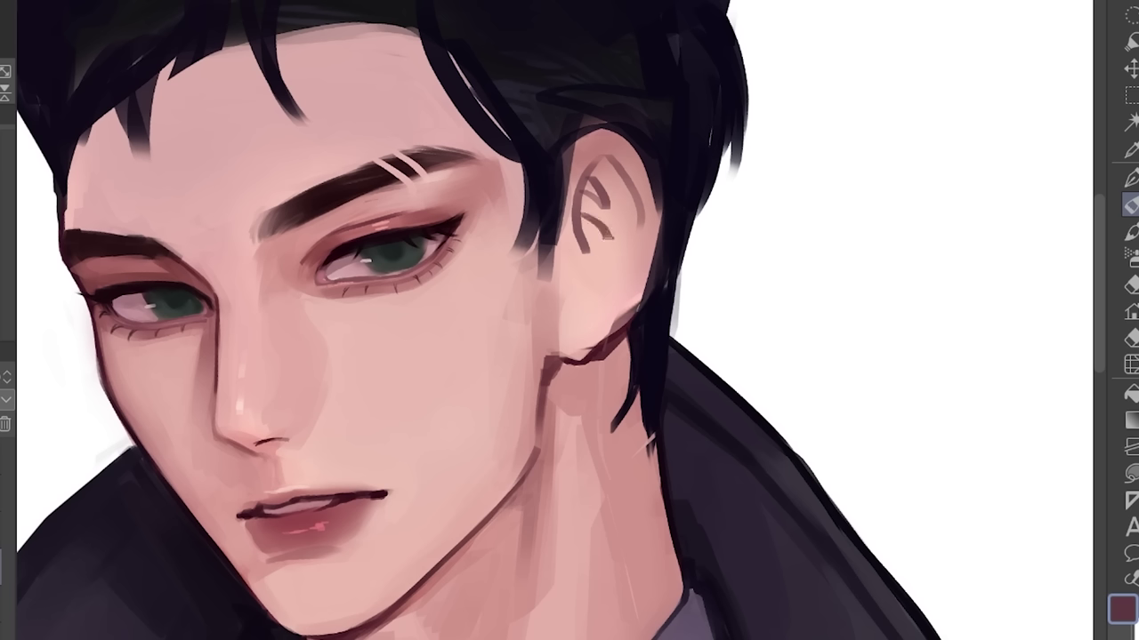
pyautogui.moveTo(595, 236); pyautogui.dragTo(619, 287)
pyautogui.moveTo(587, 169); pyautogui.dragTo(587, 302)
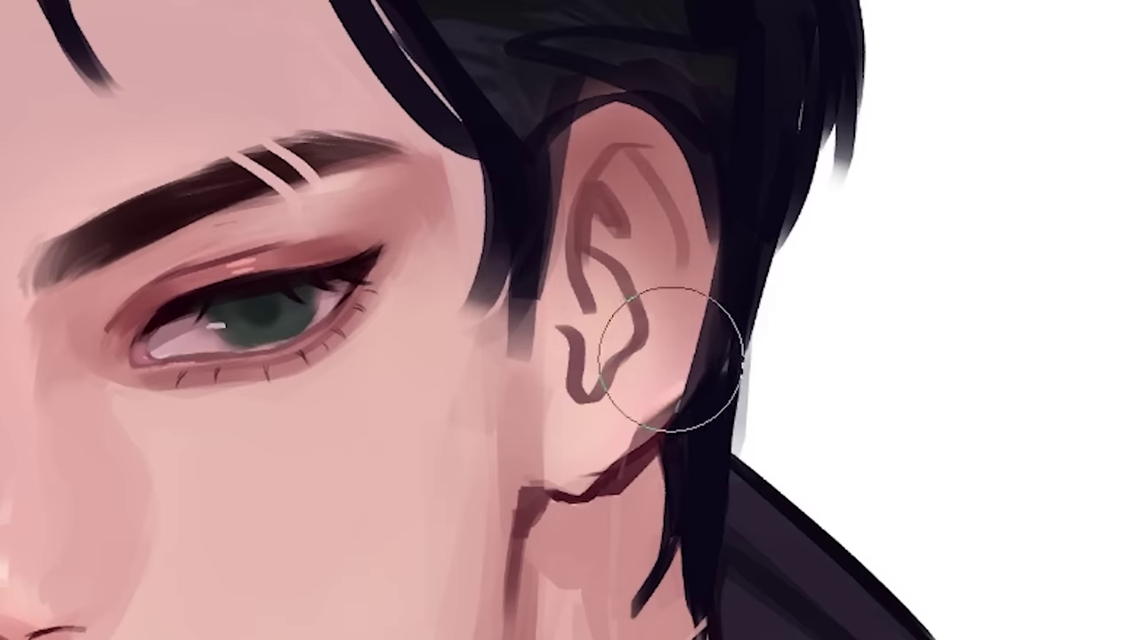
pyautogui.moveTo(670, 360)
pyautogui.mouseDown()
pyautogui.moveTo(585, 178)
pyautogui.moveTo(662, 202)
pyautogui.moveTo(635, 406)
pyautogui.mouseUp()
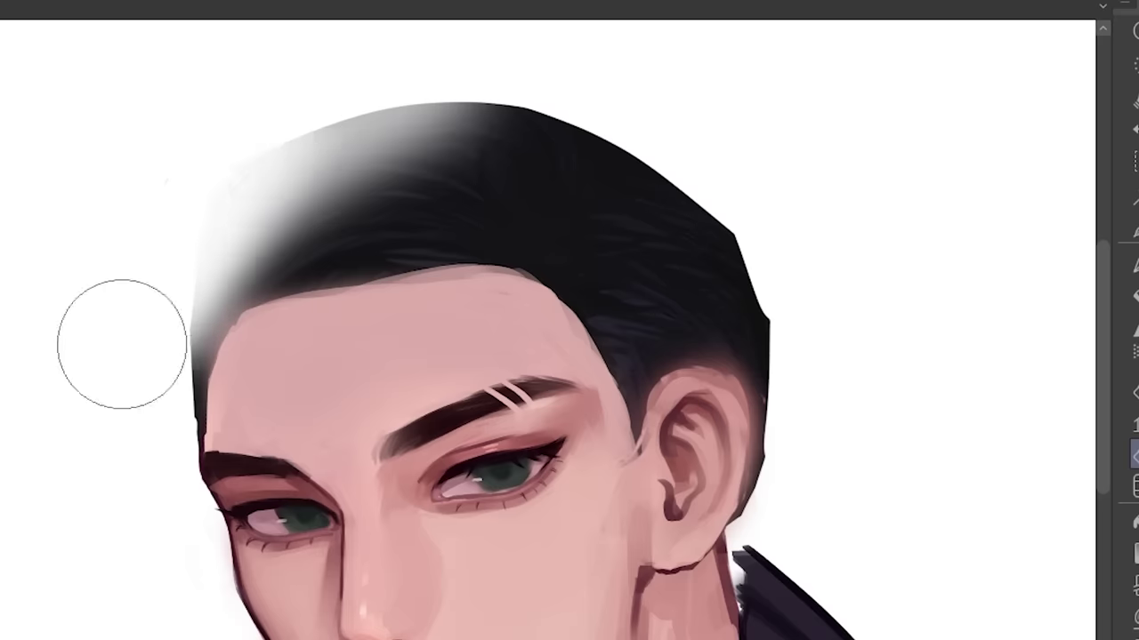
# Step: Fade the dark hair block toward the crown with a soft eraser and sketch strand curves sweeping from the parting toward the ear
pyautogui.moveTo(122, 343)
pyautogui.mouseDown()
pyautogui.moveTo(305, 101)
pyautogui.moveTo(699, 191)
pyautogui.moveTo(792, 249)
pyautogui.mouseUp()
pyautogui.hotkey('ctrl', 'z')
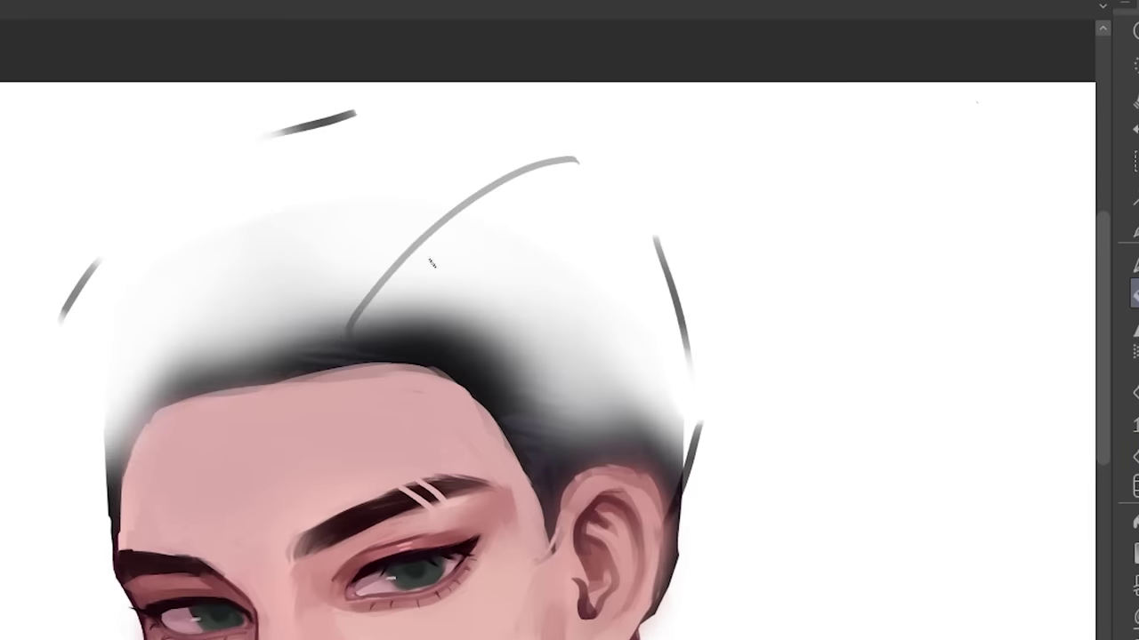
pyautogui.hotkey('ctrl', 'z')
pyautogui.moveTo(334, 358)
pyautogui.mouseDown()
pyautogui.moveTo(434, 228)
pyautogui.moveTo(613, 191)
pyautogui.mouseUp()
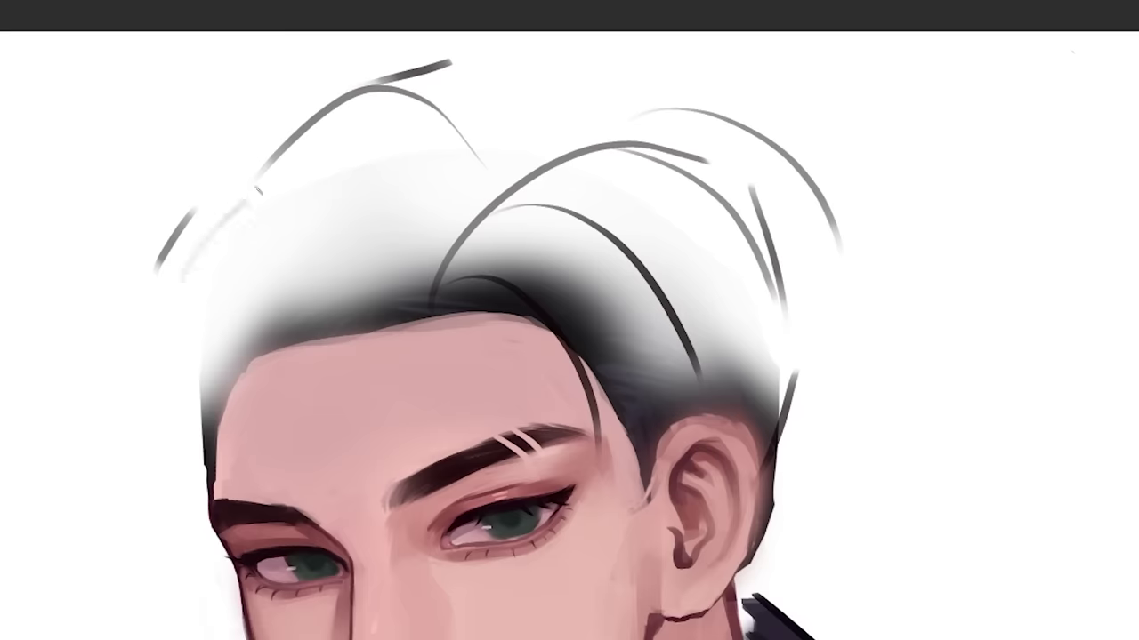
# Step: Sketch curved guide strands for the far side of the parted hair, over the crown and down across the forehead
pyautogui.moveTo(258, 189); pyautogui.dragTo(457, 200)
pyautogui.moveTo(525, 153); pyautogui.dragTo(393, 77)
pyautogui.moveTo(572, 142); pyautogui.dragTo(471, 33)
pyautogui.moveTo(271, 365); pyautogui.dragTo(413, 298)
pyautogui.moveTo(298, 229); pyautogui.dragTo(191, 560)
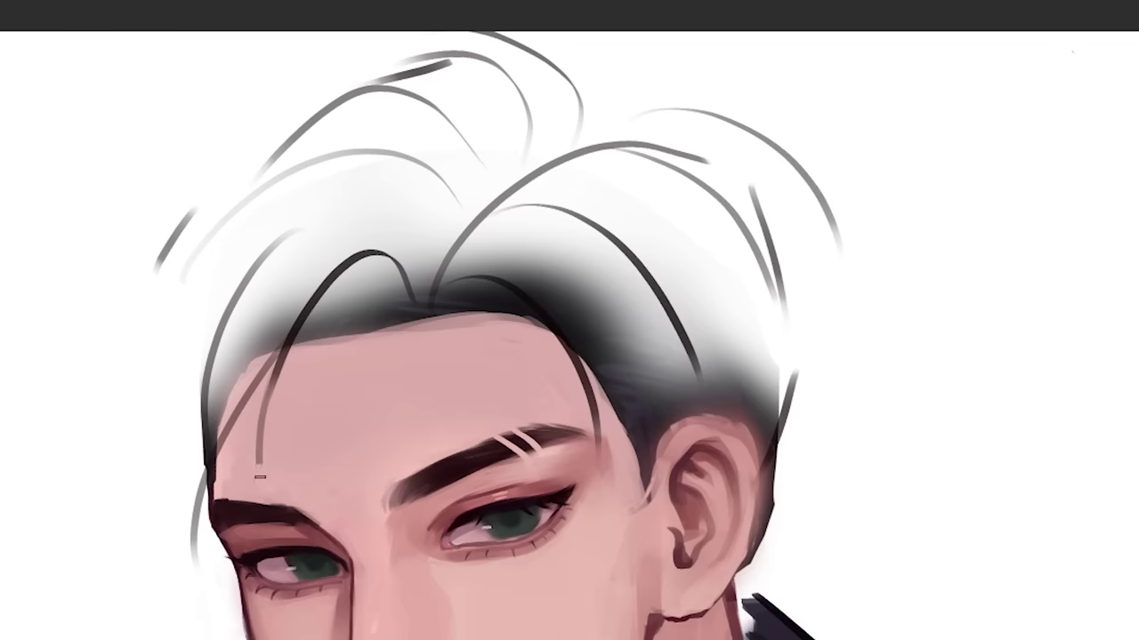